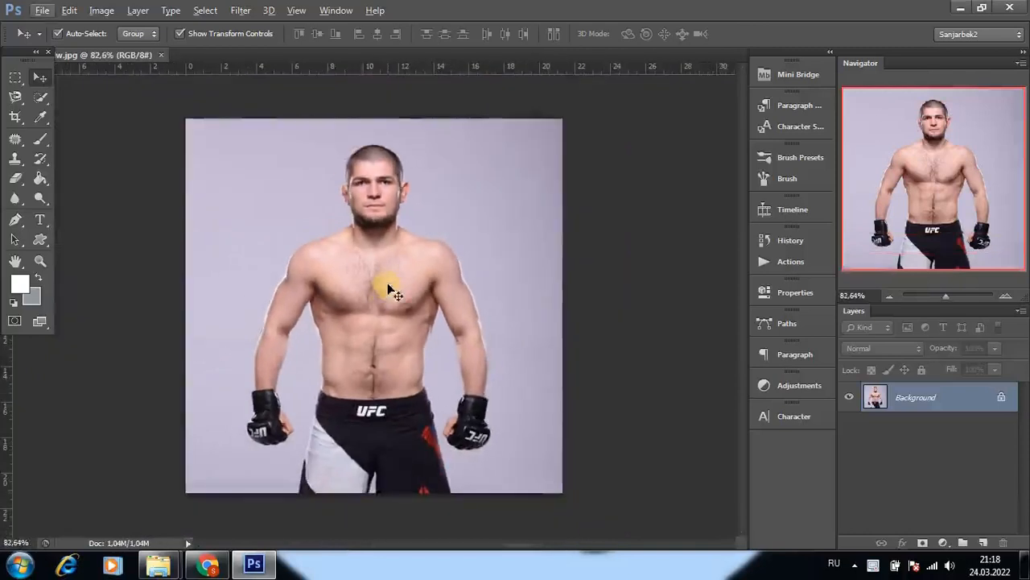
Convert the Background into a regular layer and make a Quick Selection of the plain backdrop surrounding the man
key("w")
double_click(957, 396)
left_click(641, 178)
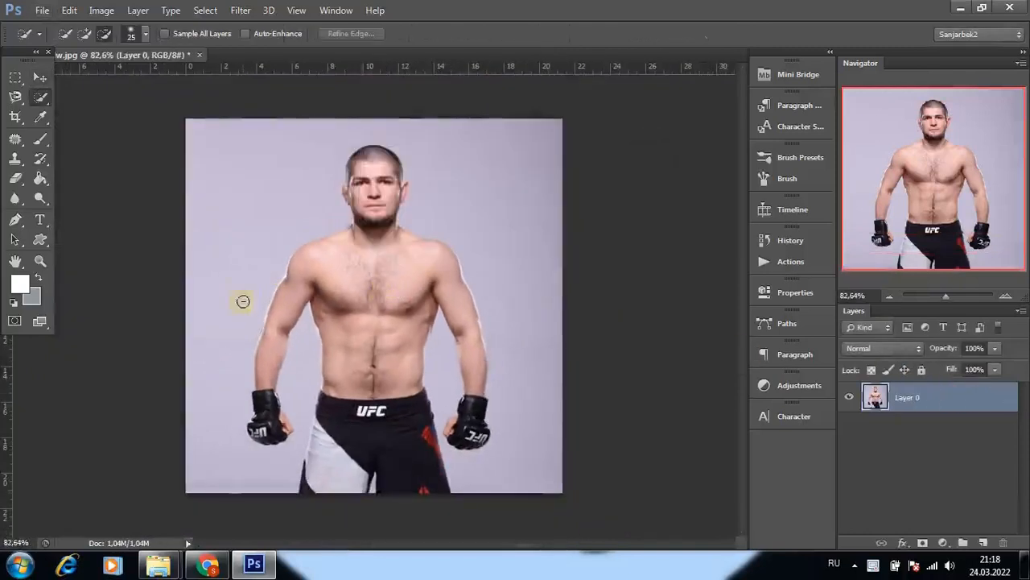
scroll(338, 299, "up", 6)
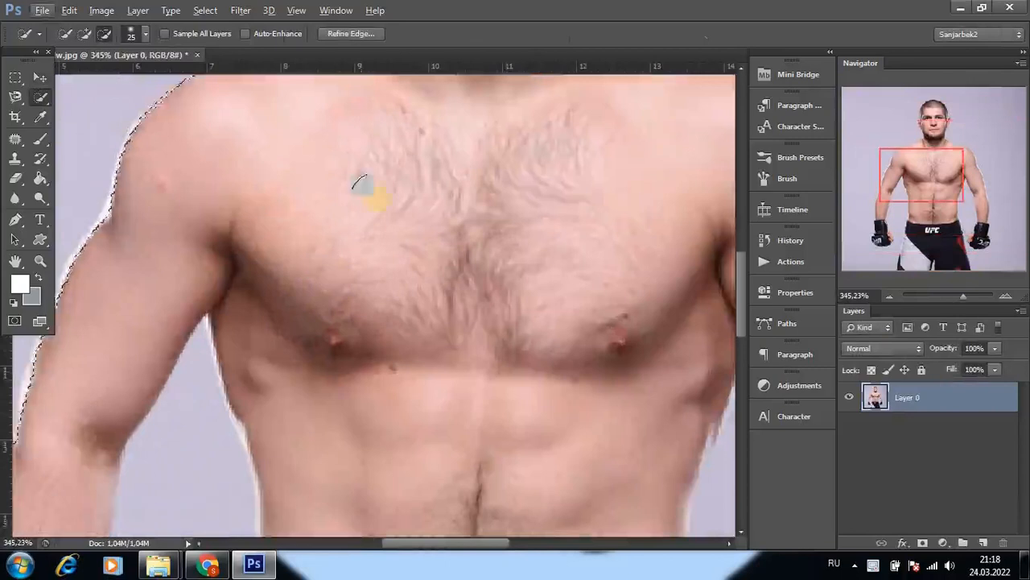
left_click_drag(368, 190, 357, 573)
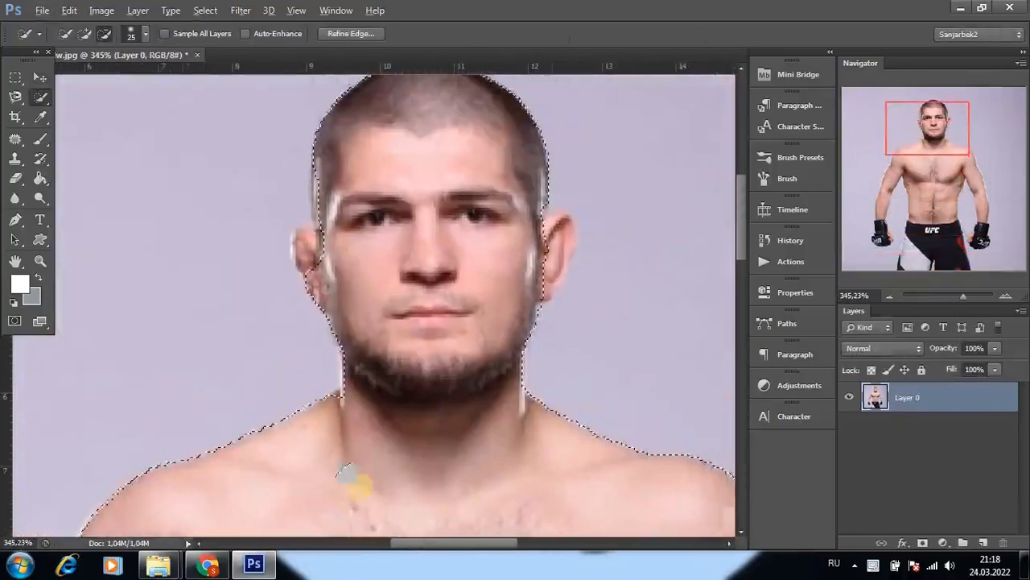
Reduce the Quick Selection brush to 10 and subtract both ears from the backdrop selection
scroll(355, 306, "down", 3)
scroll(358, 283, "up", 1)
key("bracketleft")
key("bracketleft")
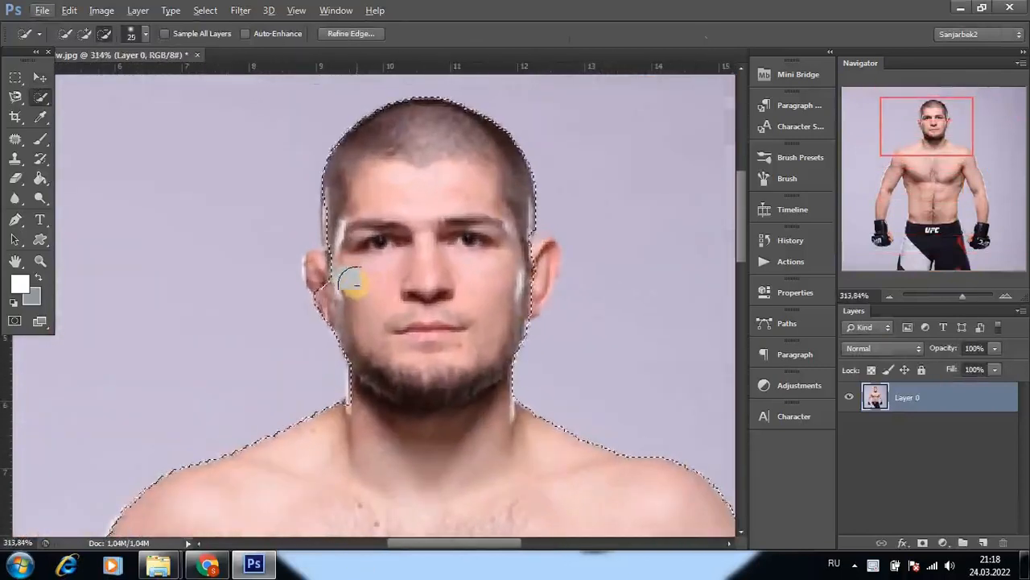
scroll(344, 283, "up", 2)
left_click_drag(334, 276, 313, 246)
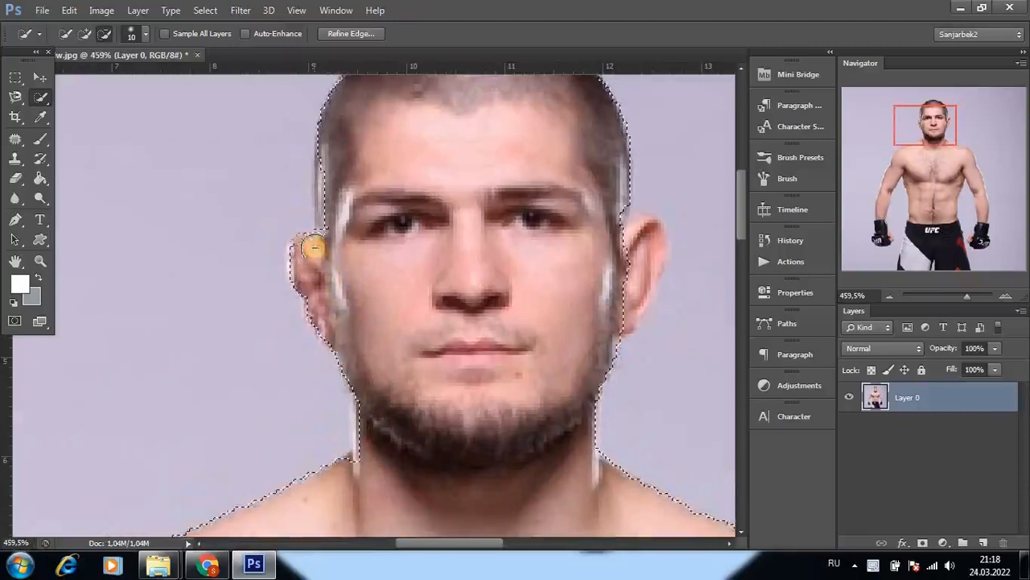
left_click_drag(532, 276, 363, 357)
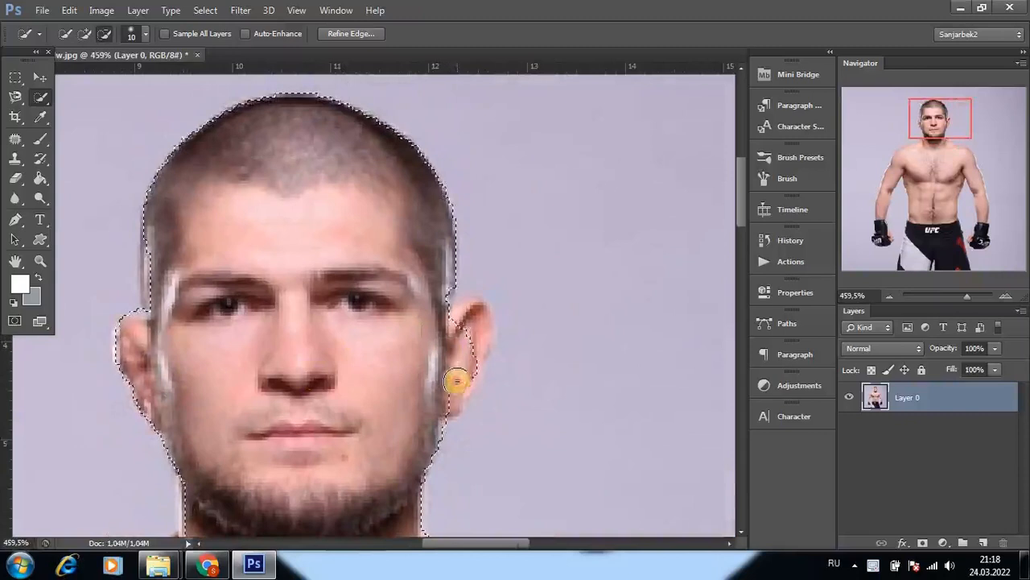
mouse_move(456, 382)
left_mouse_down()
mouse_move(451, 395)
mouse_move(460, 322)
mouse_move(472, 315)
mouse_move(475, 343)
left_mouse_up()
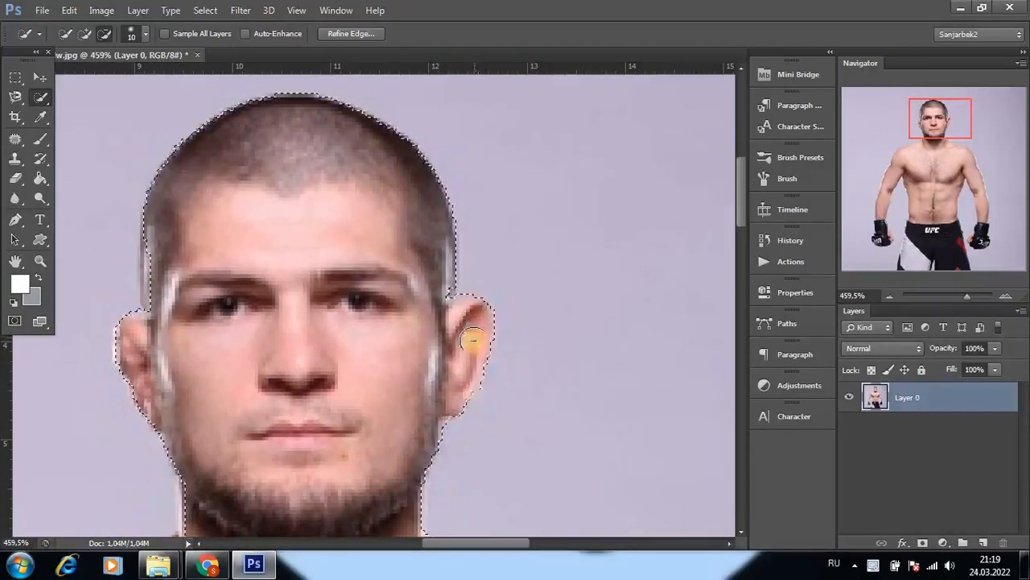
left_click_drag(251, 515, 317, 307)
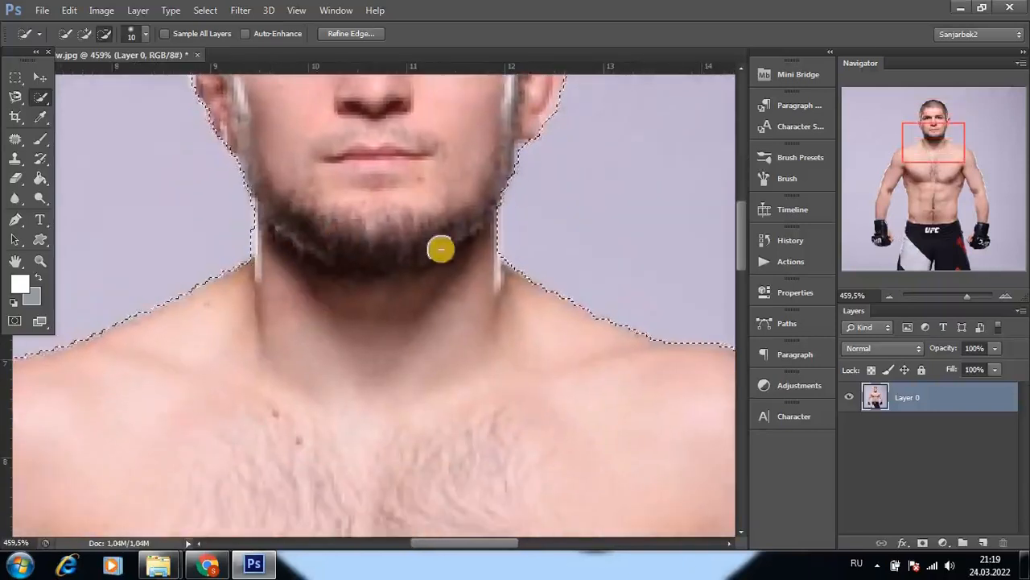
Delete the selected backdrop around the man and clear the selection
scroll(437, 266, "down", 5)
scroll(383, 312, "down", 4)
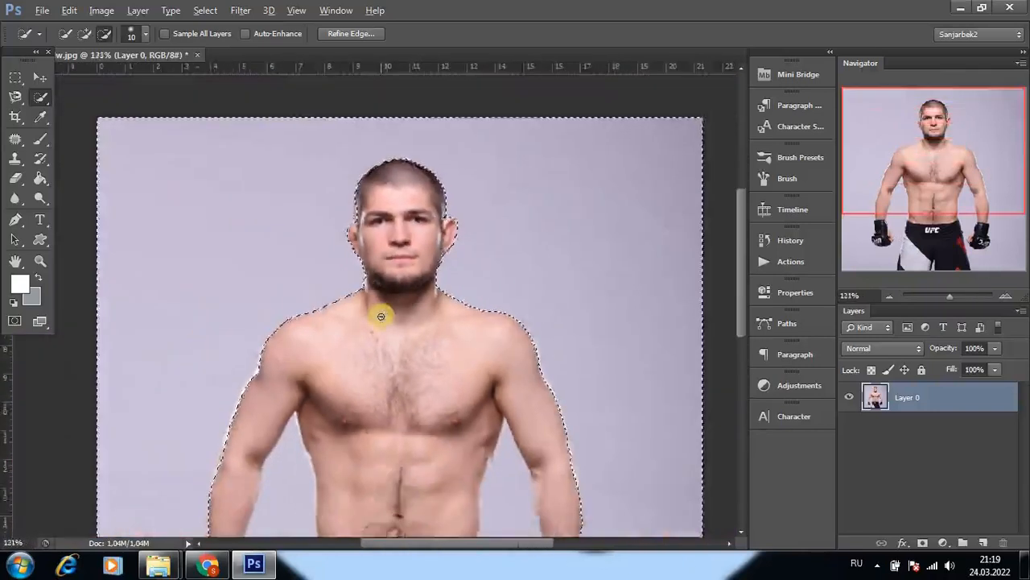
key("Delete")
key("ctrl+d")
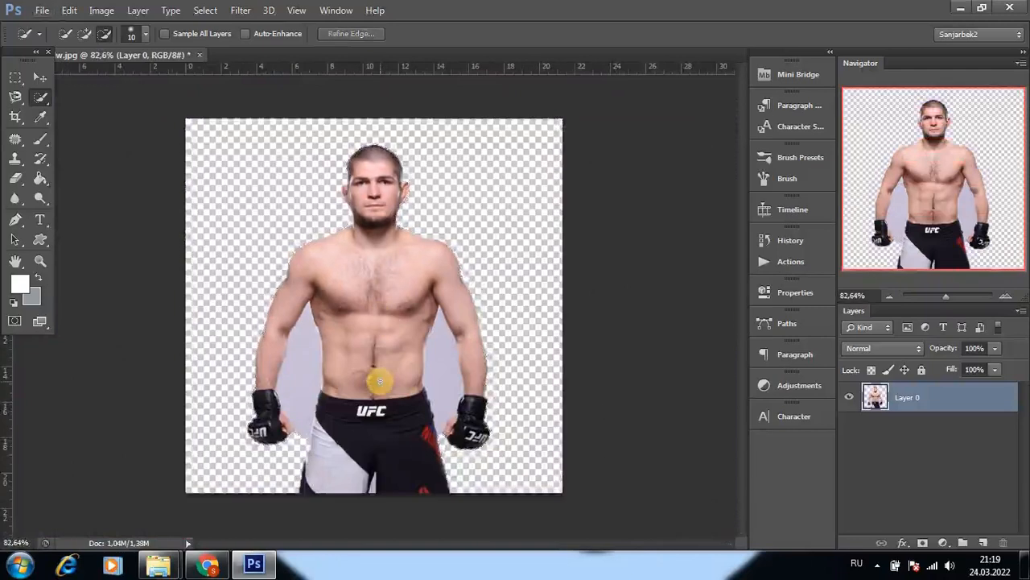
Select and delete the remaining backdrop in both gaps between the arms and the torso
scroll(295, 372, "up", 4)
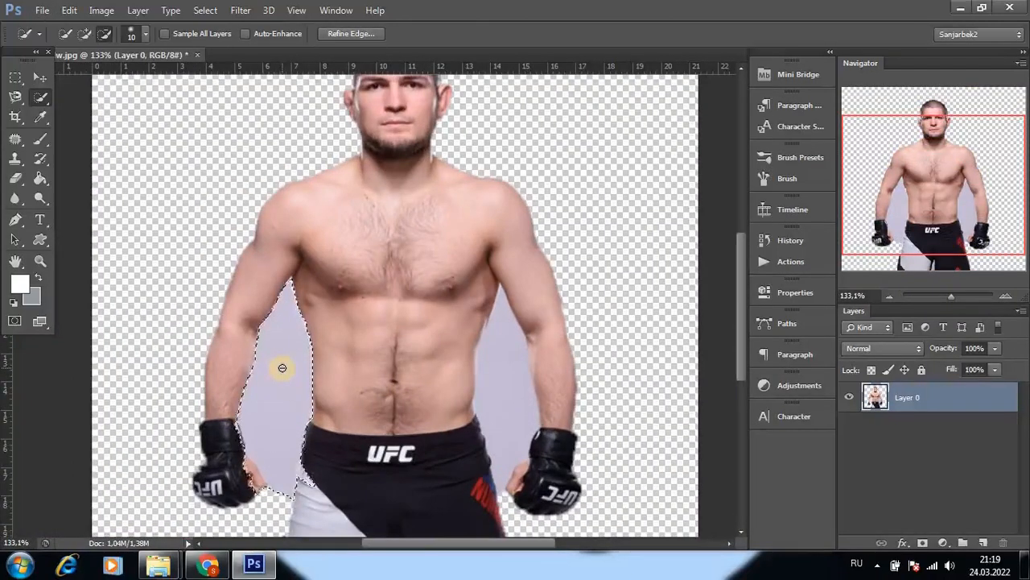
key("Delete")
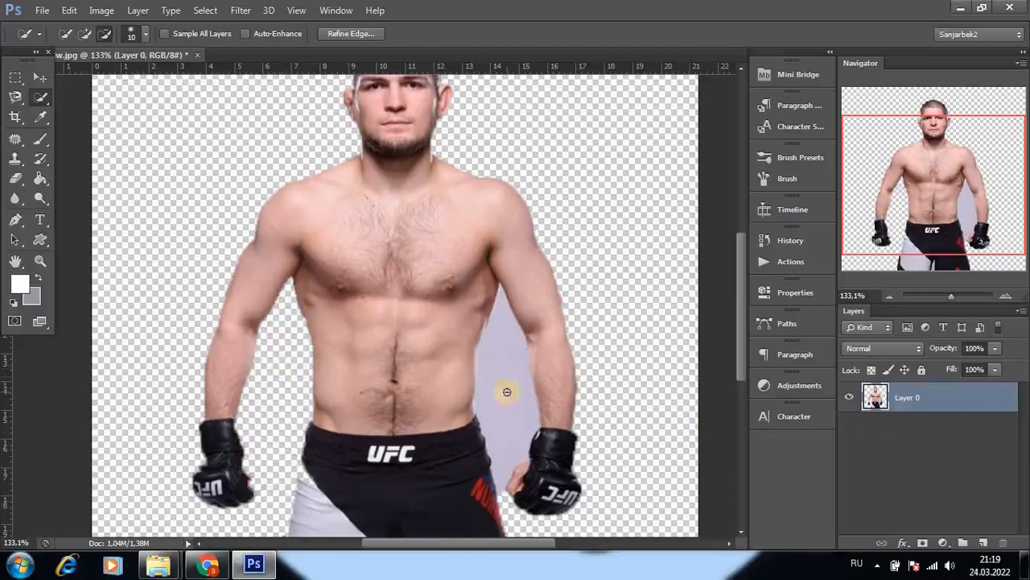
key("v")
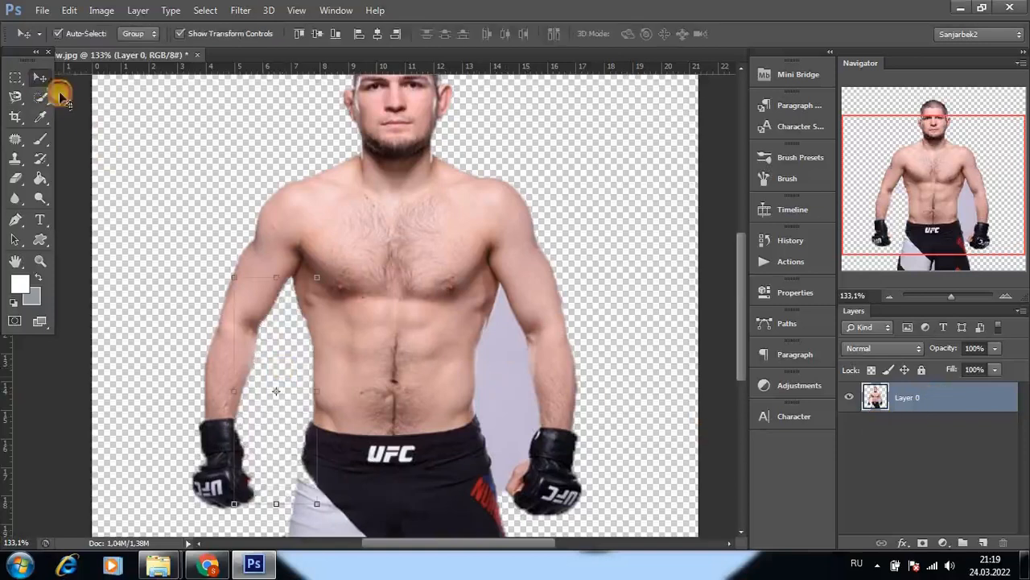
key("w")
left_click(500, 359)
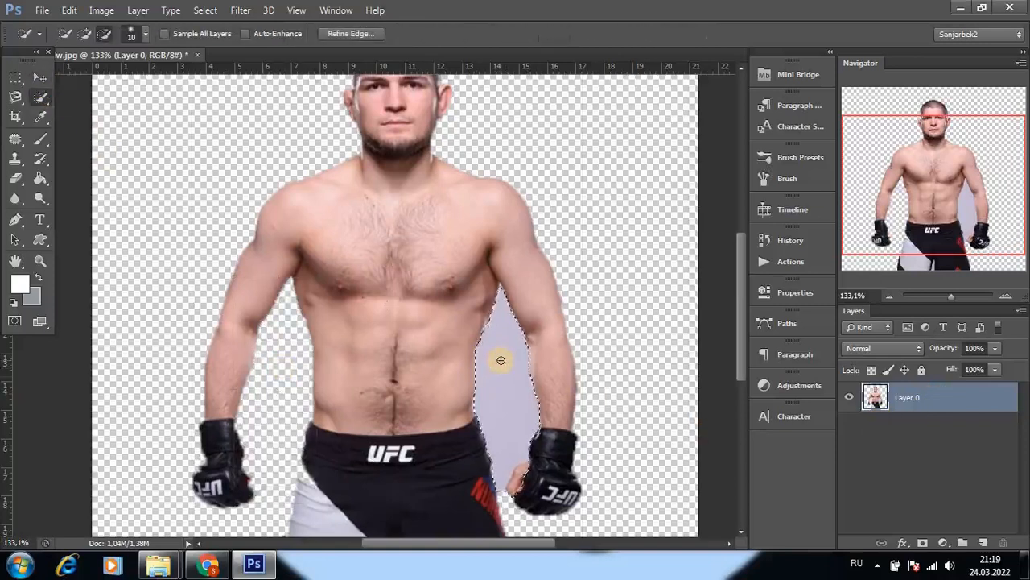
key("Delete")
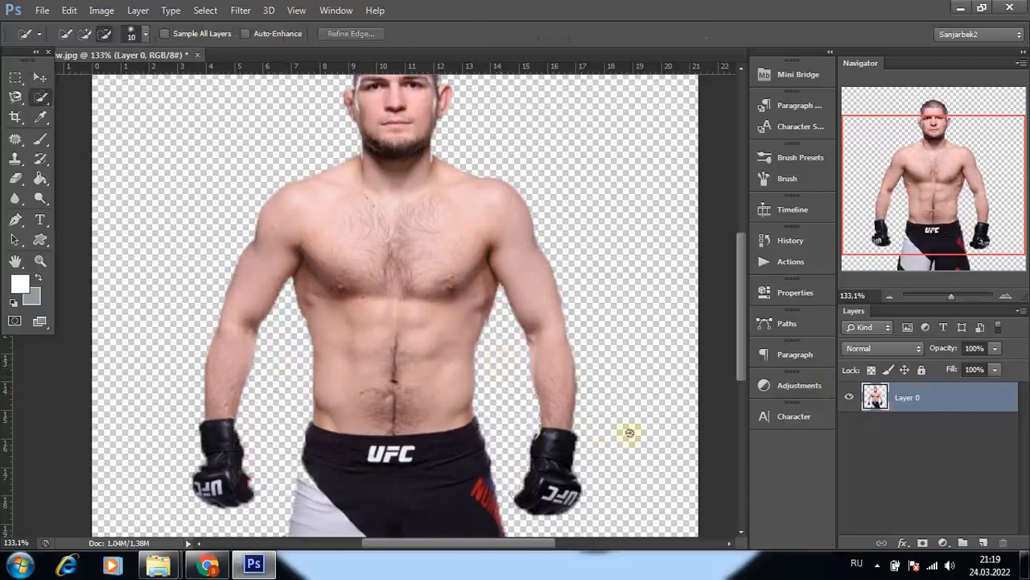
Create a new layer with the default settings and hide the cutout photo layer
left_click_drag(629, 434, 560, 463)
key("ctrl+shift+n")
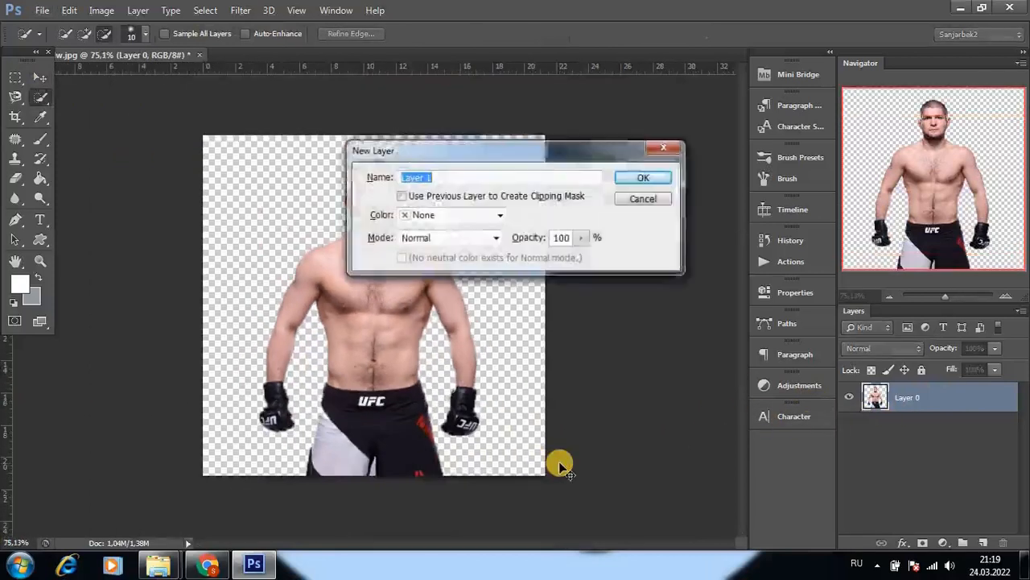
left_click(654, 178)
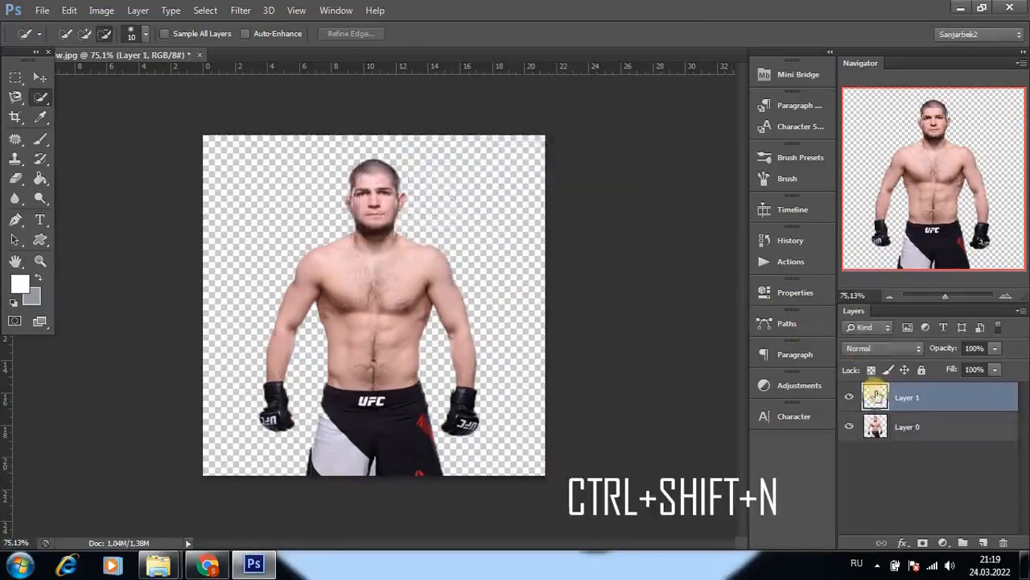
left_click(849, 427)
Fill the new layer with white and show the cutout photo layer again, placed above it
key("i")
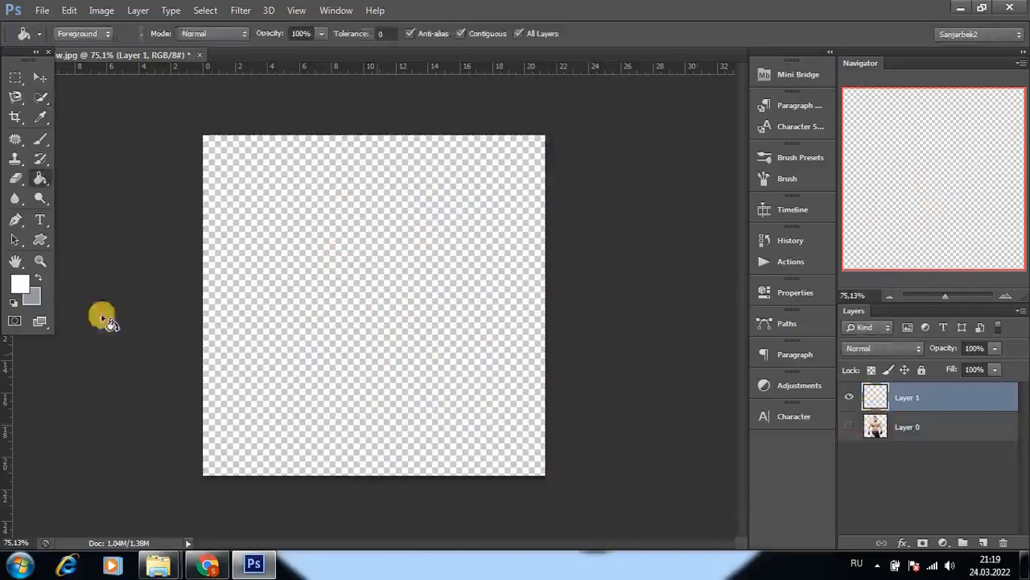
left_click(20, 283)
key("Return")
key("g")
left_click(423, 338)
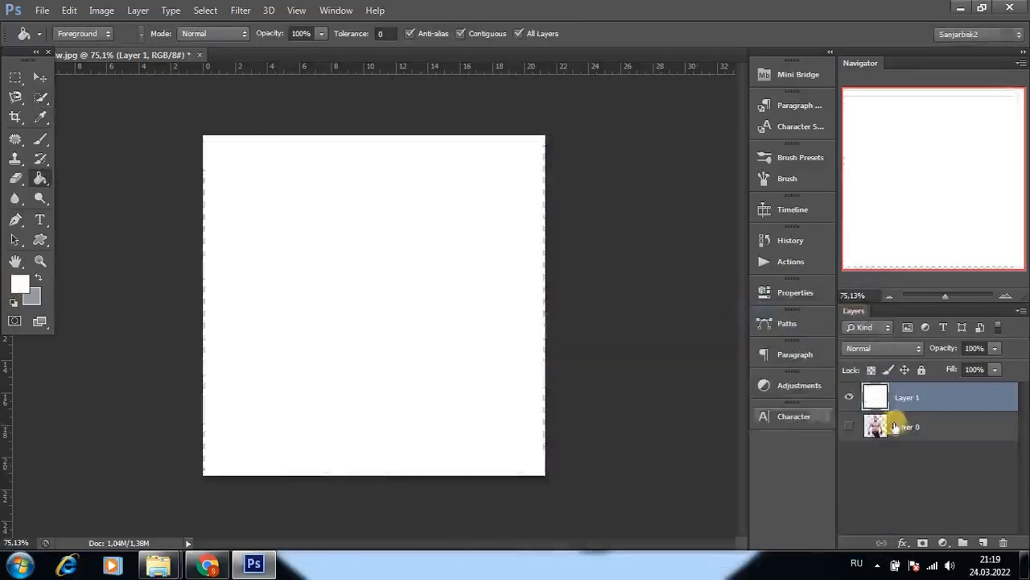
left_click(850, 427)
left_click_drag(875, 427, 874, 395)
key("c")
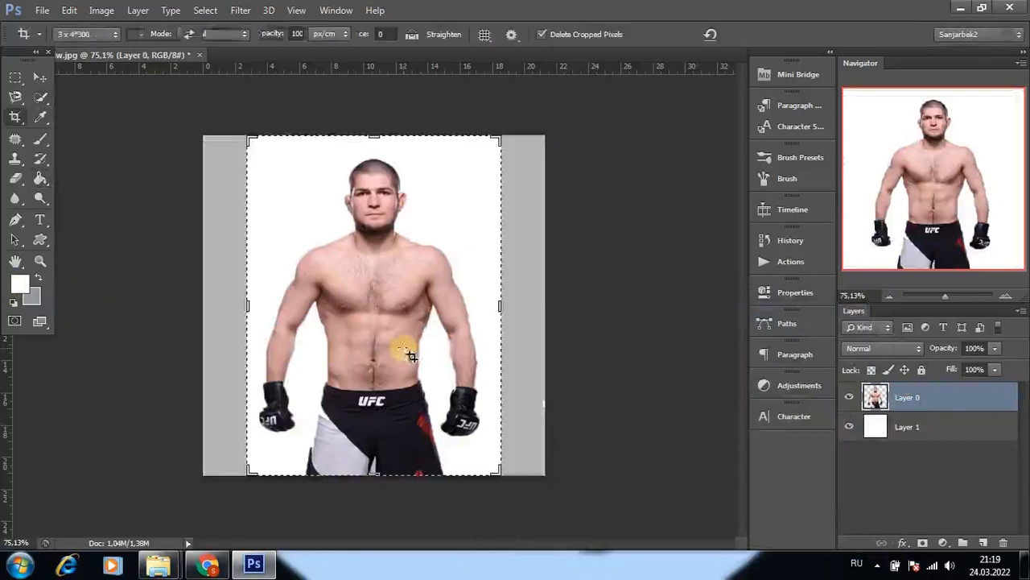
left_click_drag(499, 137, 456, 223)
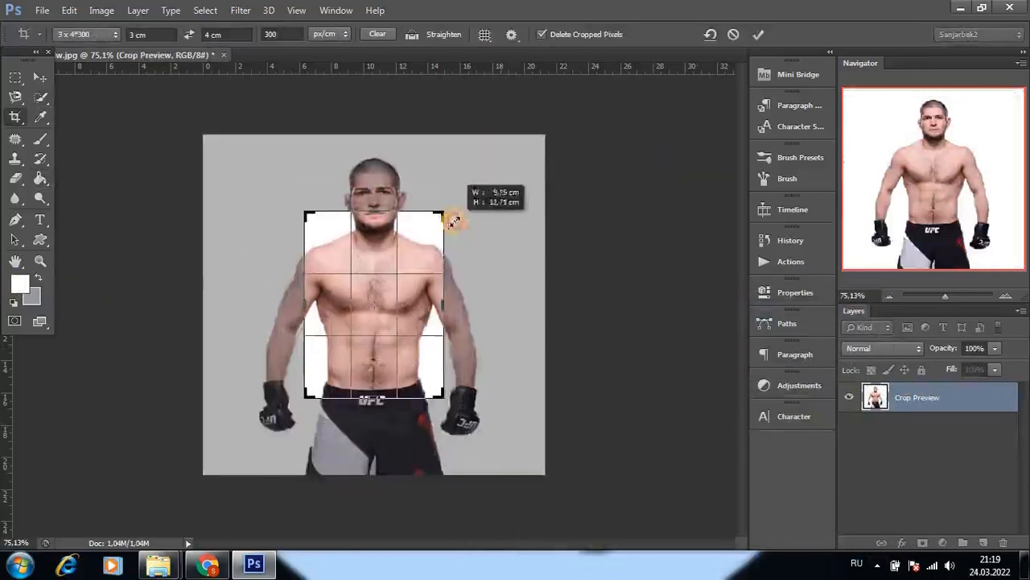
left_click_drag(431, 286, 439, 318)
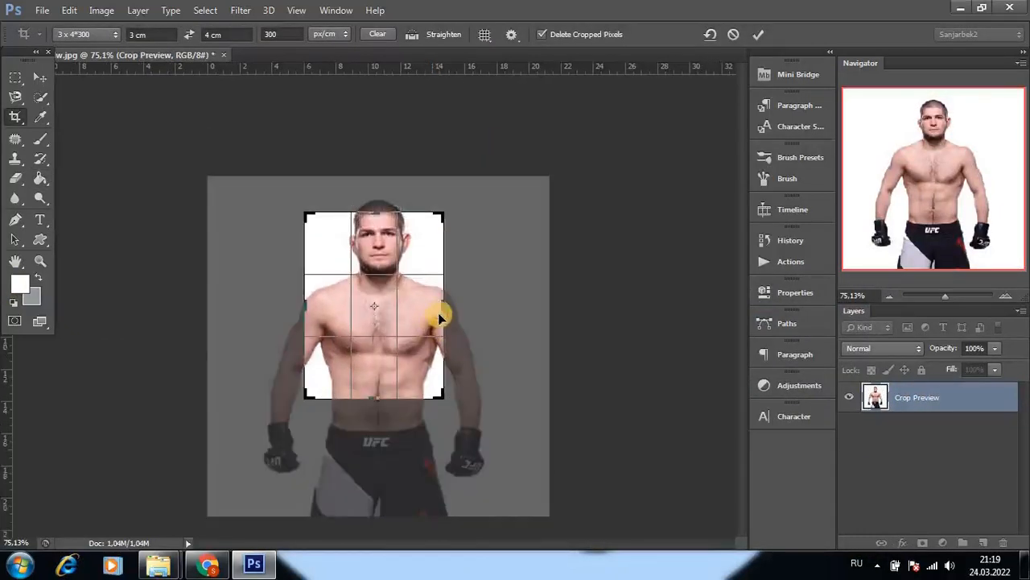
key("Return")
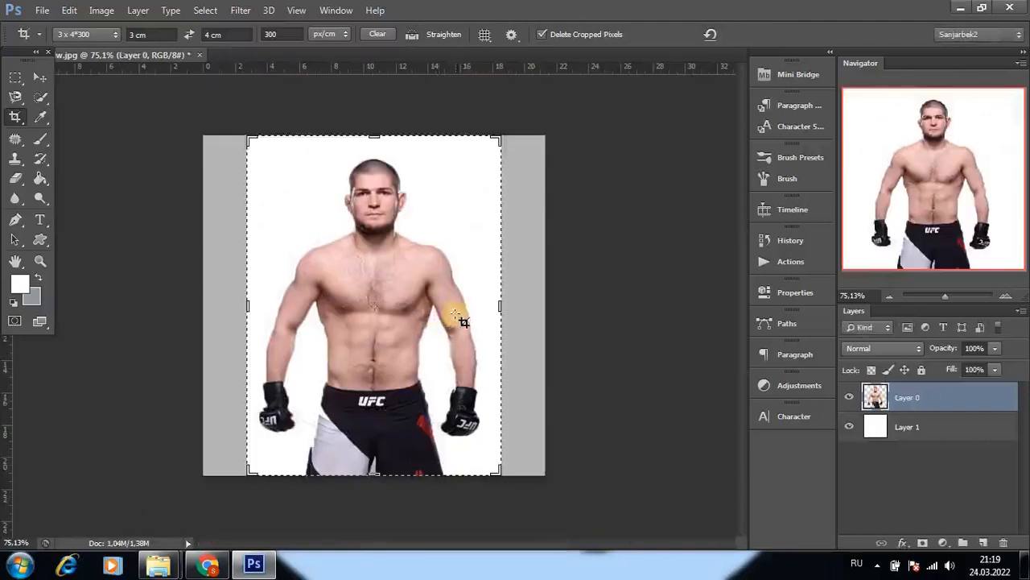
left_click(389, 300)
key("Escape")
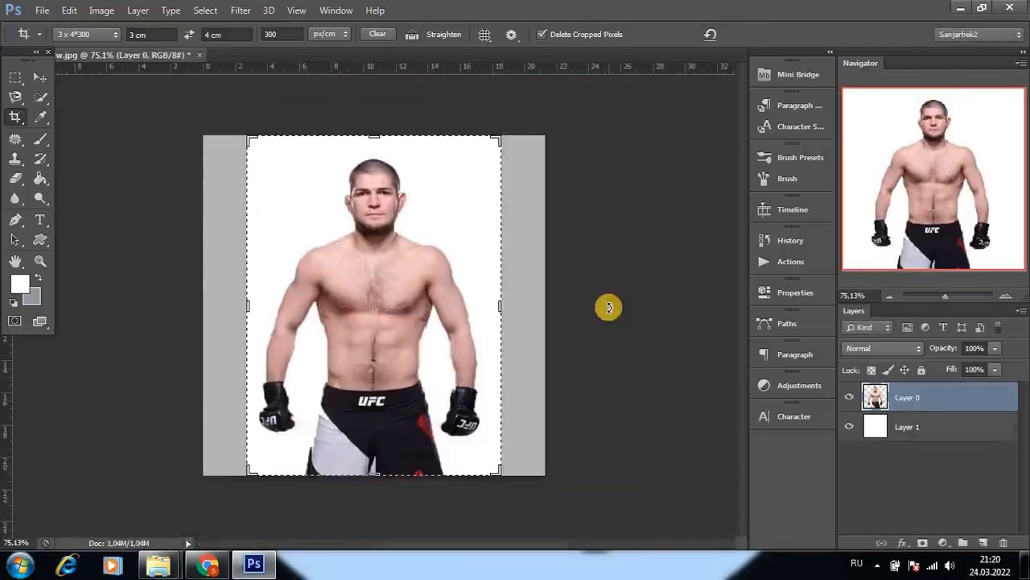
left_click(40, 77)
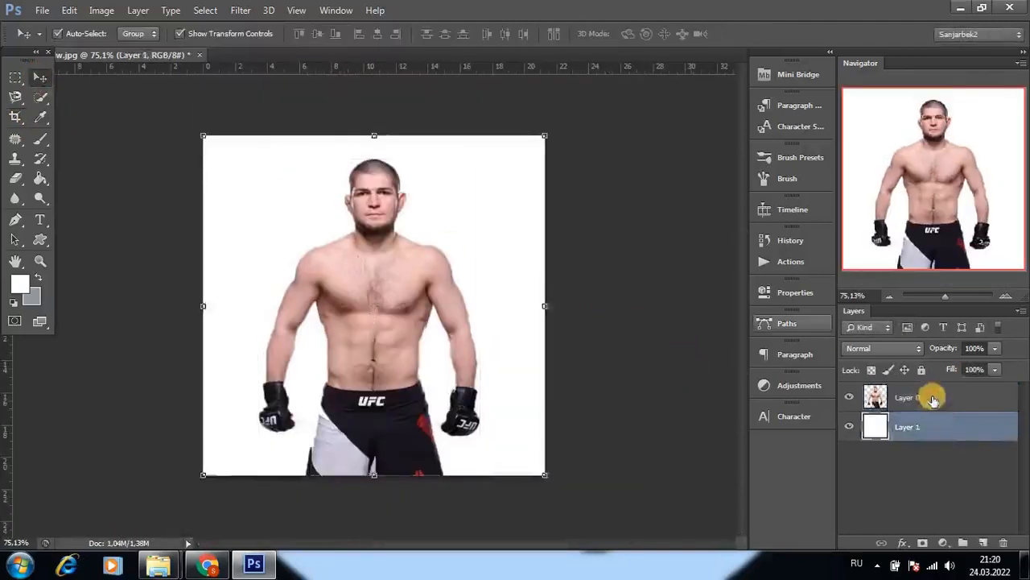
Crop the picture to the man's head and upper chest at 3 x 4 cm and 300 px/cm
key("c")
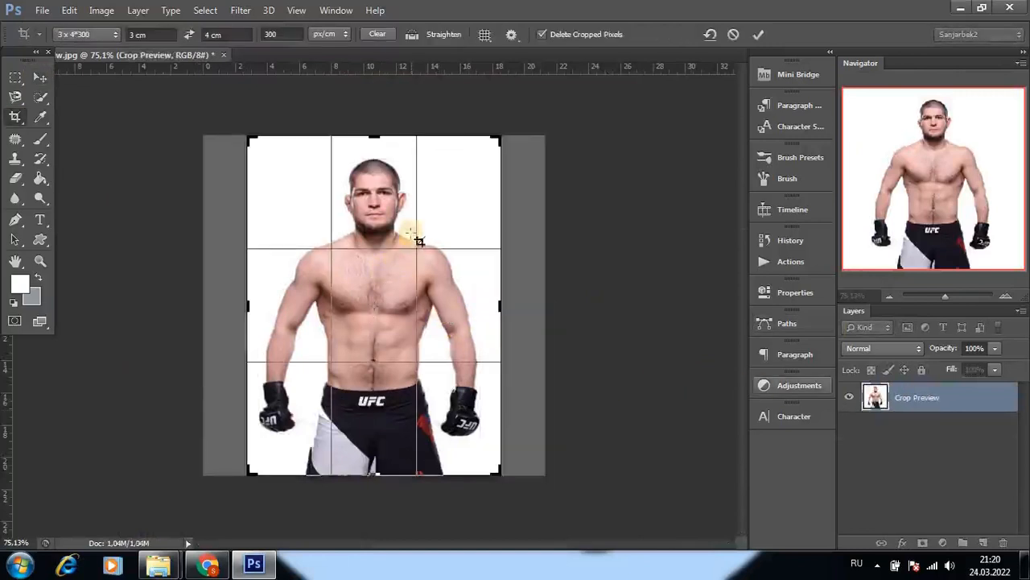
left_click_drag(502, 133, 448, 212)
left_click_drag(407, 294, 403, 356)
scroll(402, 353, "up", 3)
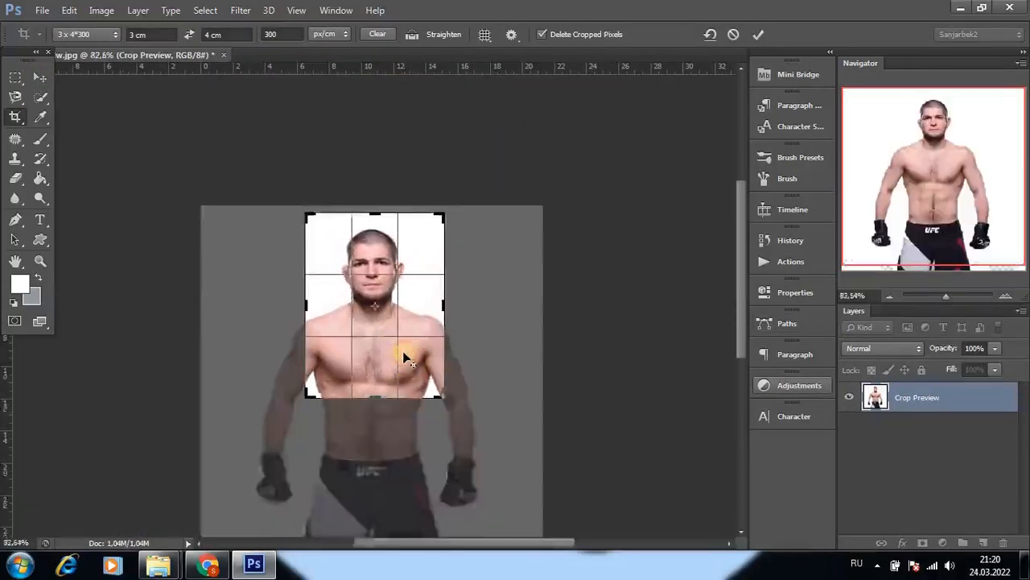
left_click_drag(463, 154, 448, 172)
left_click_drag(390, 265, 391, 278)
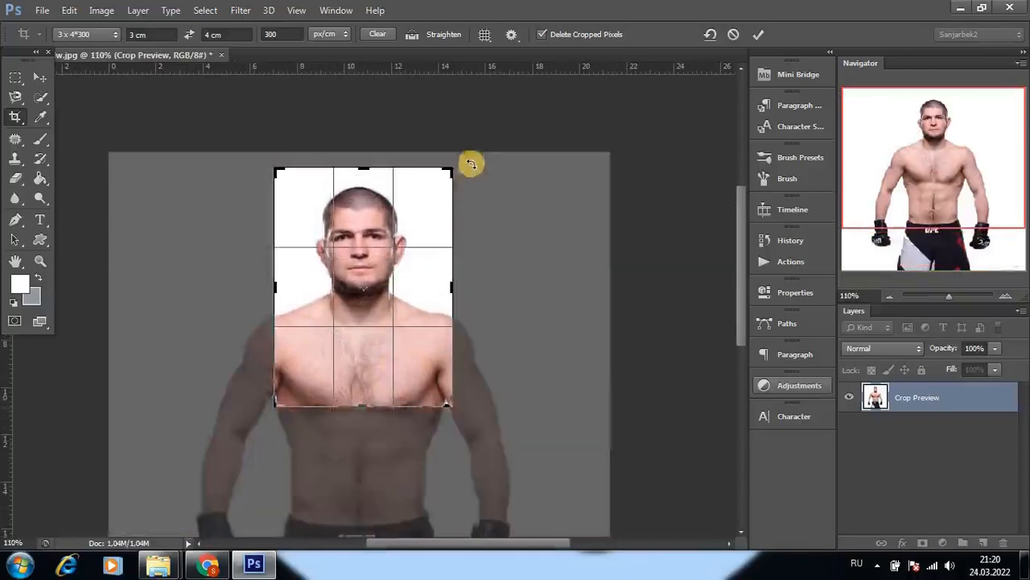
left_click_drag(472, 162, 442, 186)
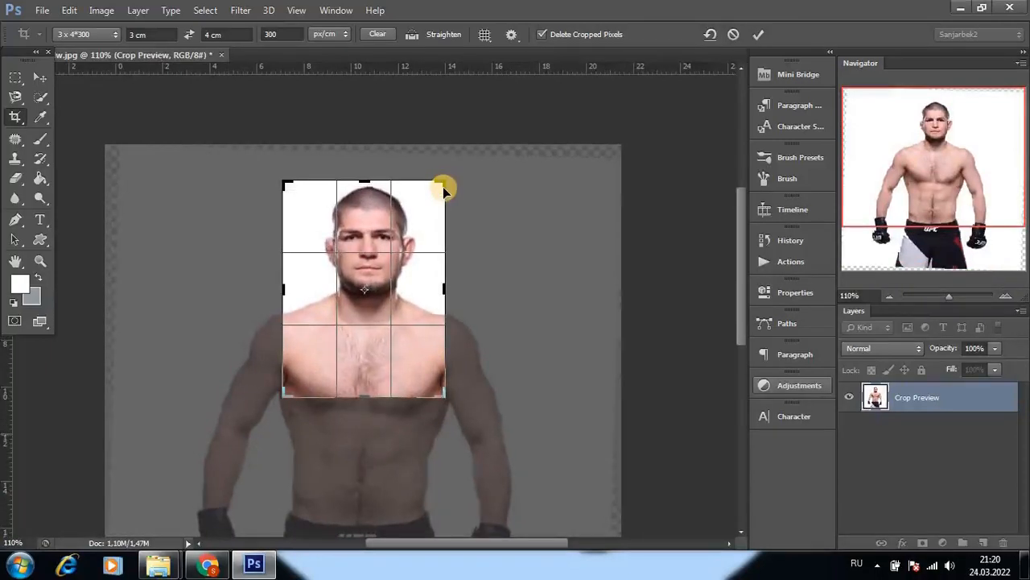
key("Return")
Erase the rough cutout edge along the top of the shoulder on the image's left side with a size 35 Eraser
scroll(529, 383, "down", 12)
key("v")
scroll(345, 349, "up", 4)
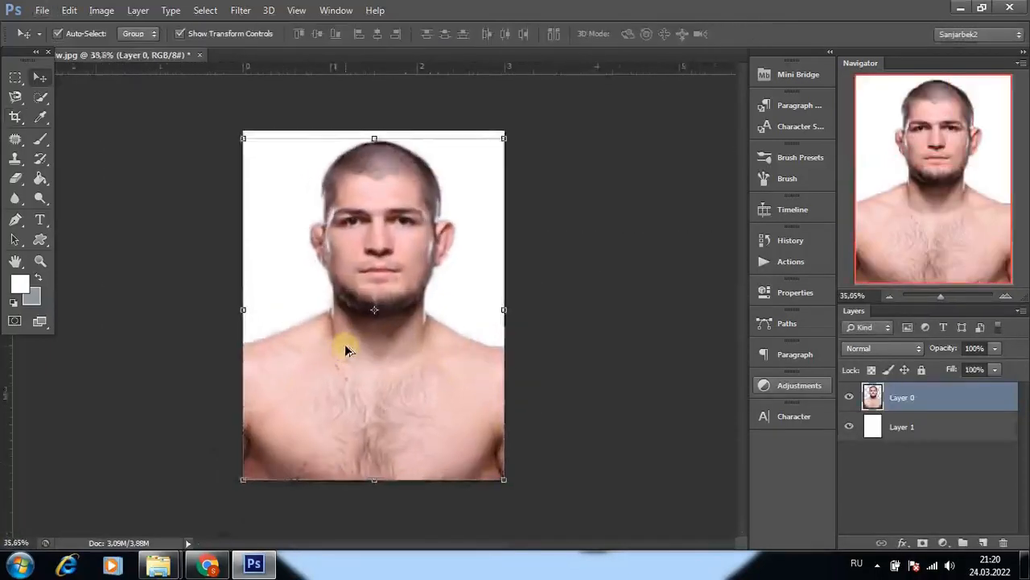
key("e")
scroll(301, 314, "up", 12)
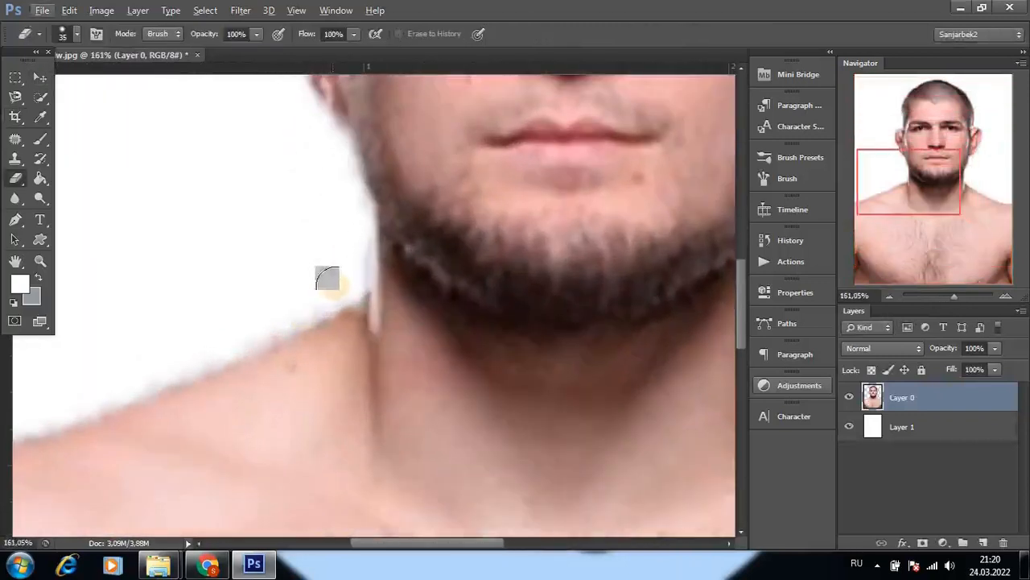
left_click_drag(206, 359, 172, 377)
left_click_drag(259, 387, 540, 281)
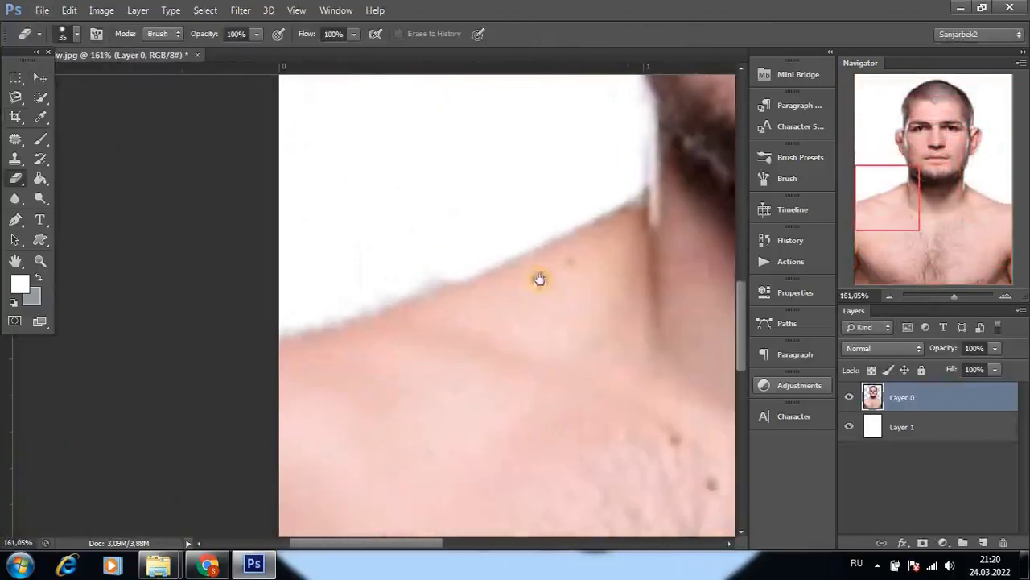
left_click(264, 332, "shift")
Erase the rough cutout edge along the jaw, neck and shoulder on the image's right side with the size 35 Eraser
left_click_drag(522, 226, 475, 432)
left_click_drag(569, 296, 474, 297)
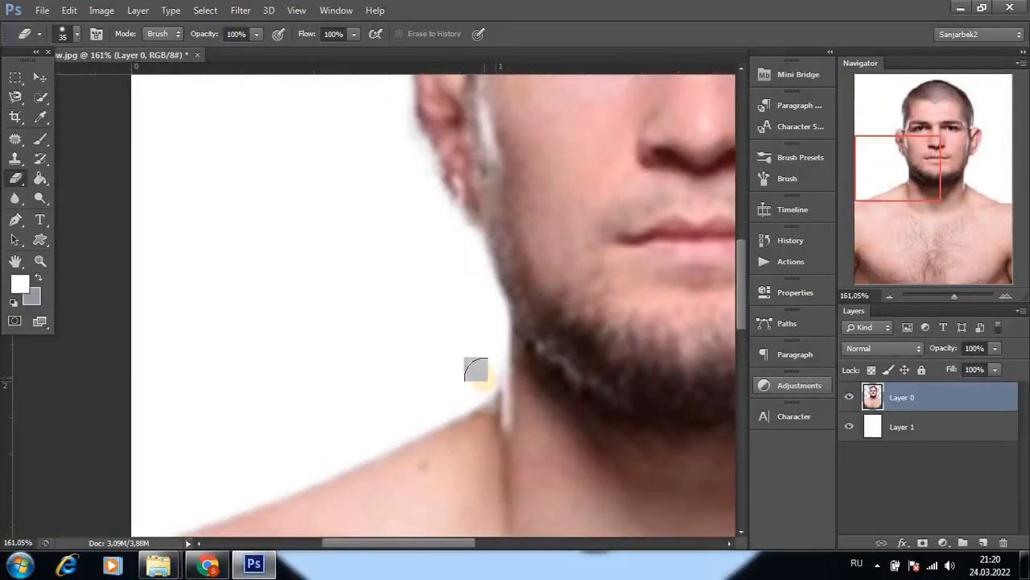
left_click_drag(415, 157, 432, 320)
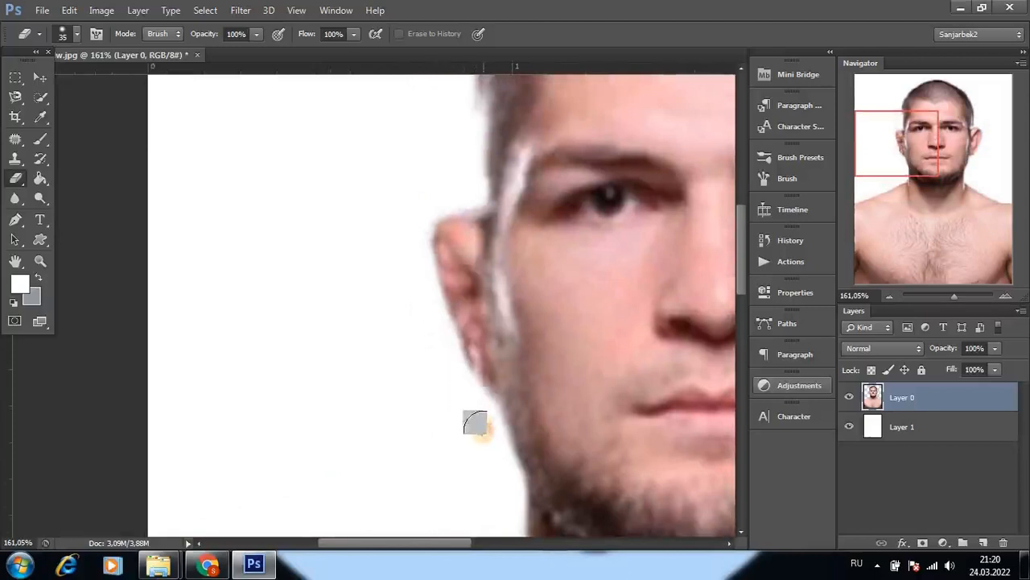
left_click_drag(434, 330, 369, 576)
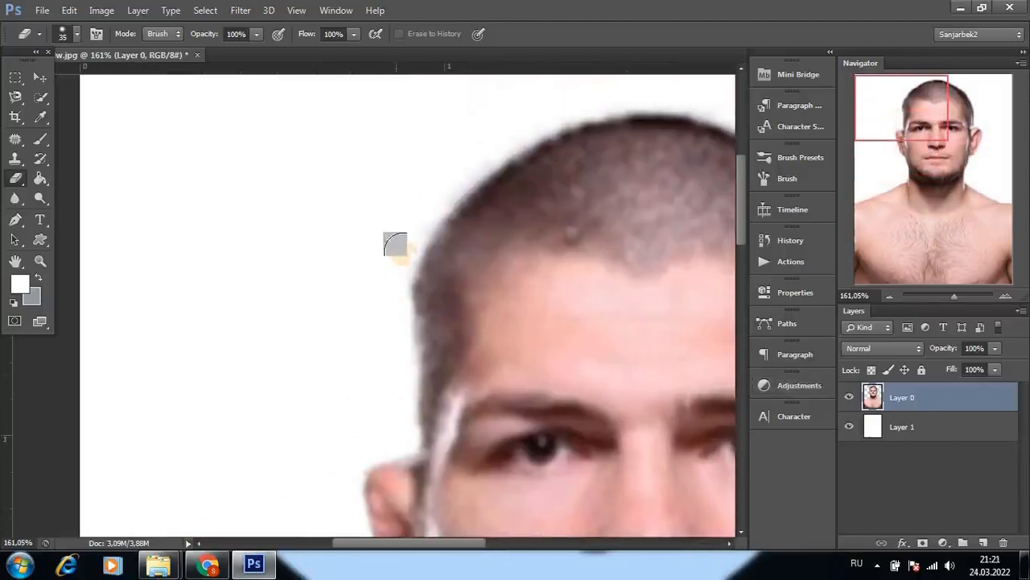
mouse_move(543, 207)
left_mouse_down()
mouse_move(271, 338)
mouse_move(259, 218)
mouse_move(171, 215)
left_mouse_up()
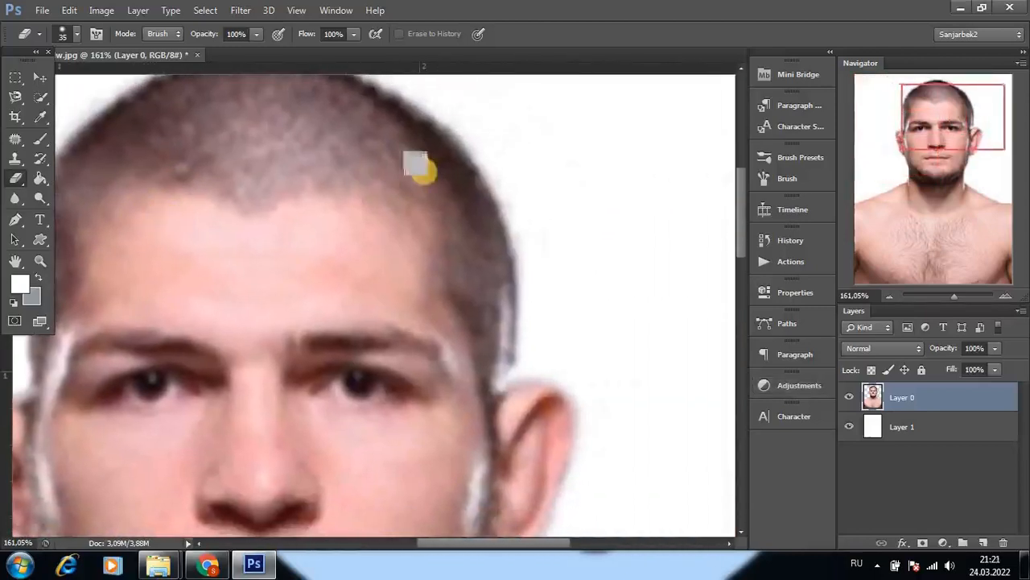
left_click_drag(499, 285, 387, 110)
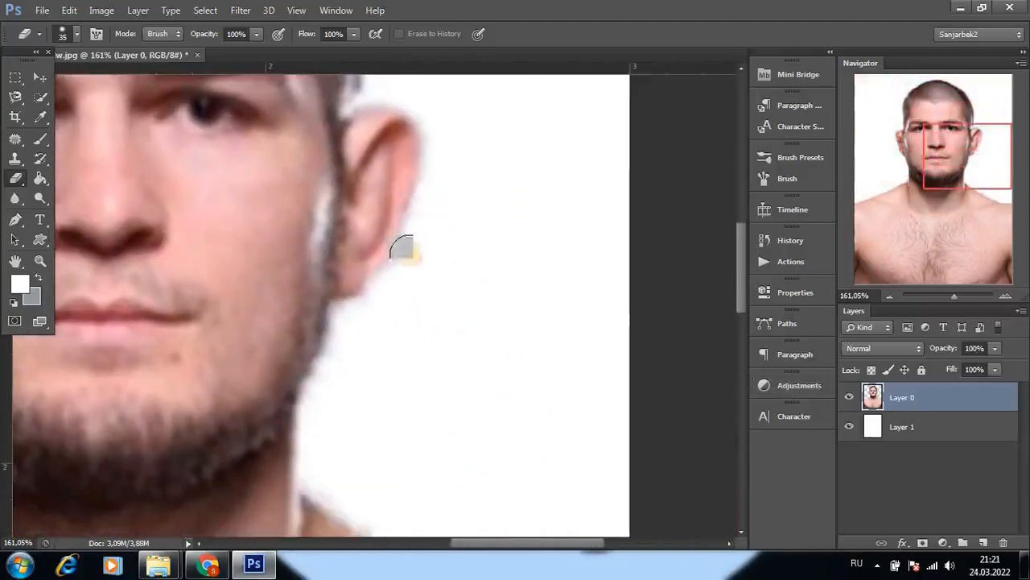
left_click_drag(371, 347, 463, 193)
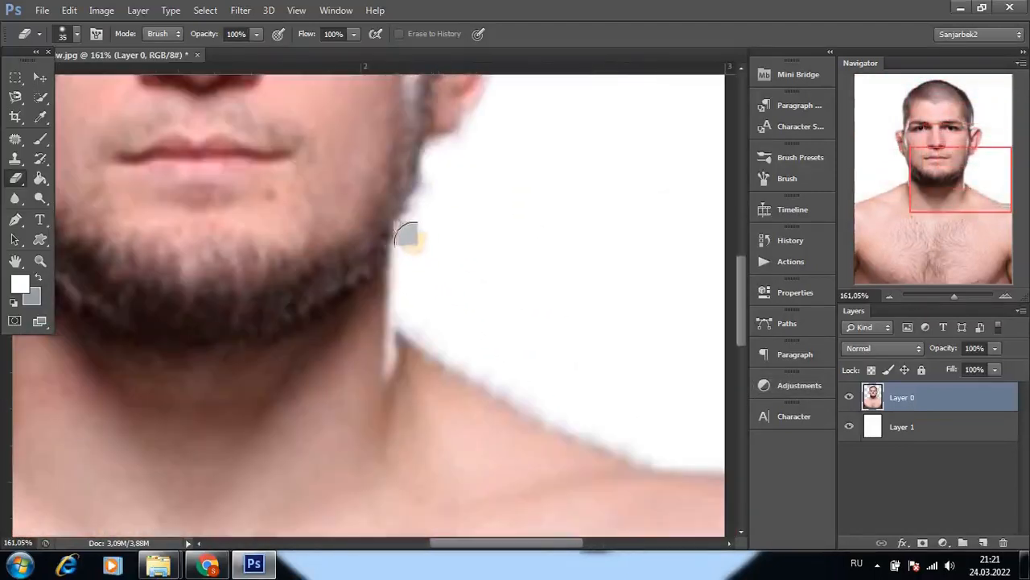
mouse_move(411, 238)
left_mouse_down()
mouse_move(396, 270)
mouse_move(415, 308)
left_mouse_up()
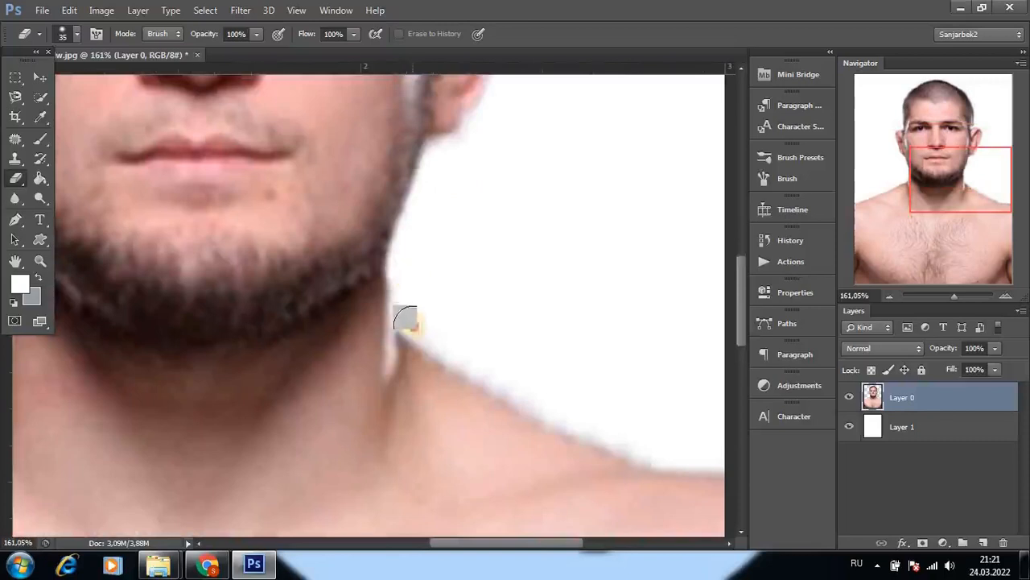
left_click(438, 319)
left_click_drag(481, 385, 432, 272)
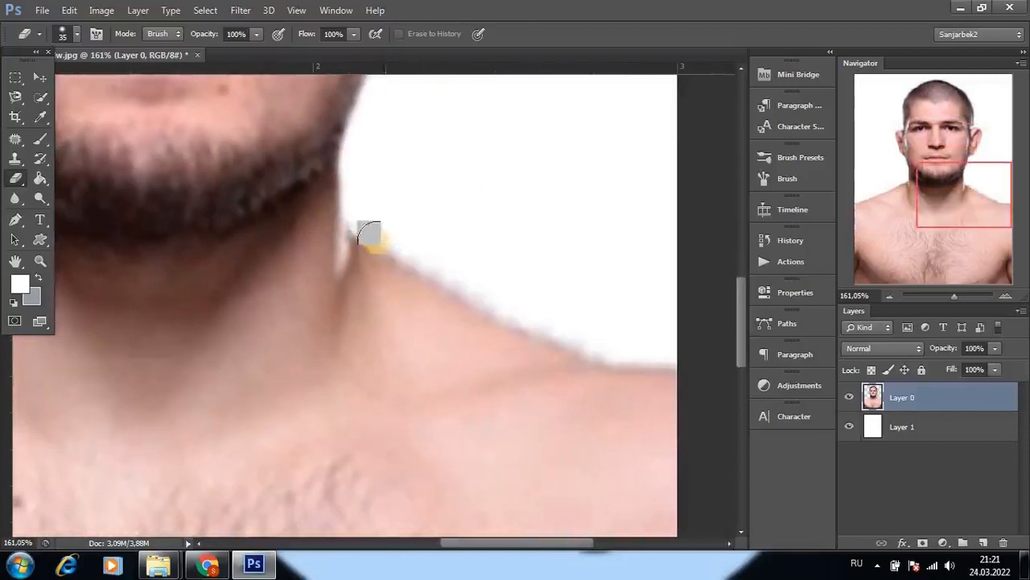
mouse_move(515, 307)
left_mouse_down()
mouse_move(702, 388)
mouse_move(508, 311)
mouse_move(352, 228)
left_mouse_up()
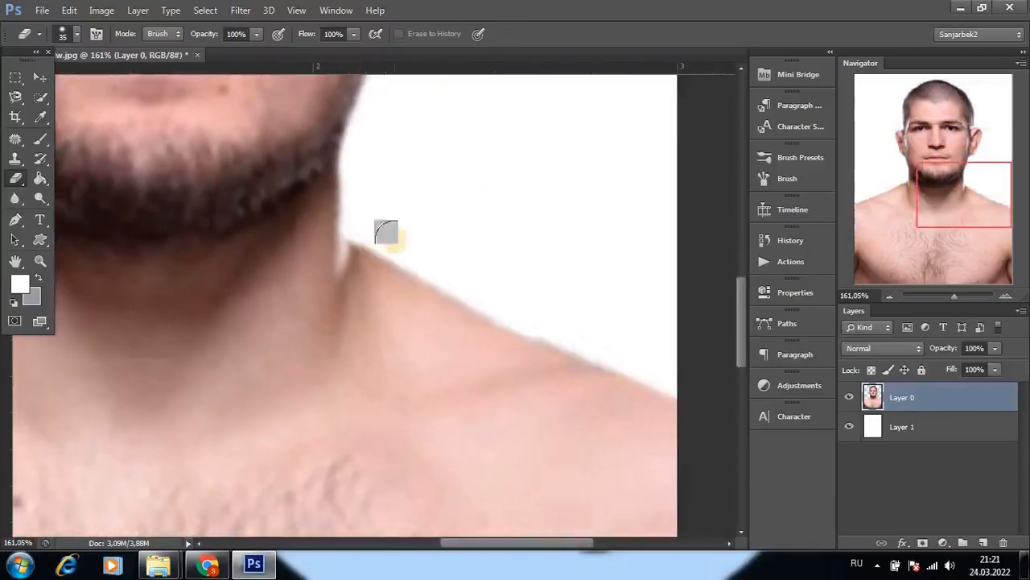
Merge the visible layers into one and apply Auto Tone to the portrait
scroll(314, 304, "down", 10)
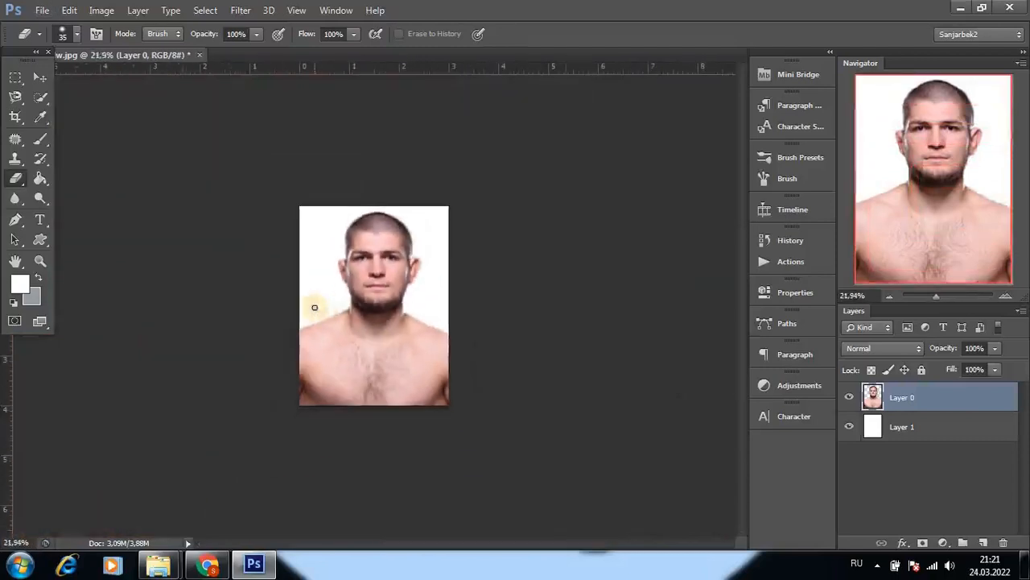
key("ctrl+shift+e")
scroll(331, 309, "up", 10)
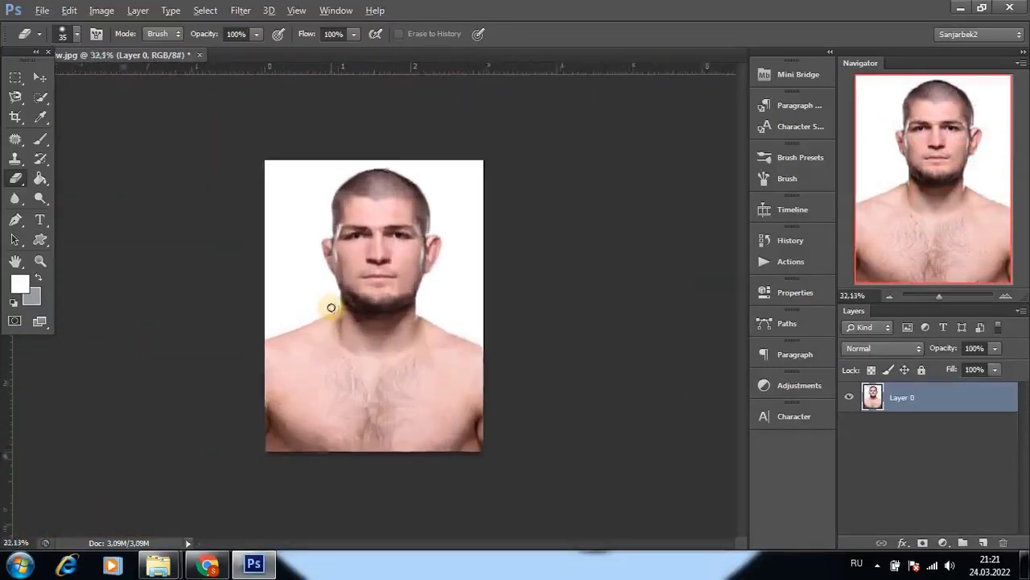
scroll(354, 339, "down", 6)
key("ctrl+shift+l")
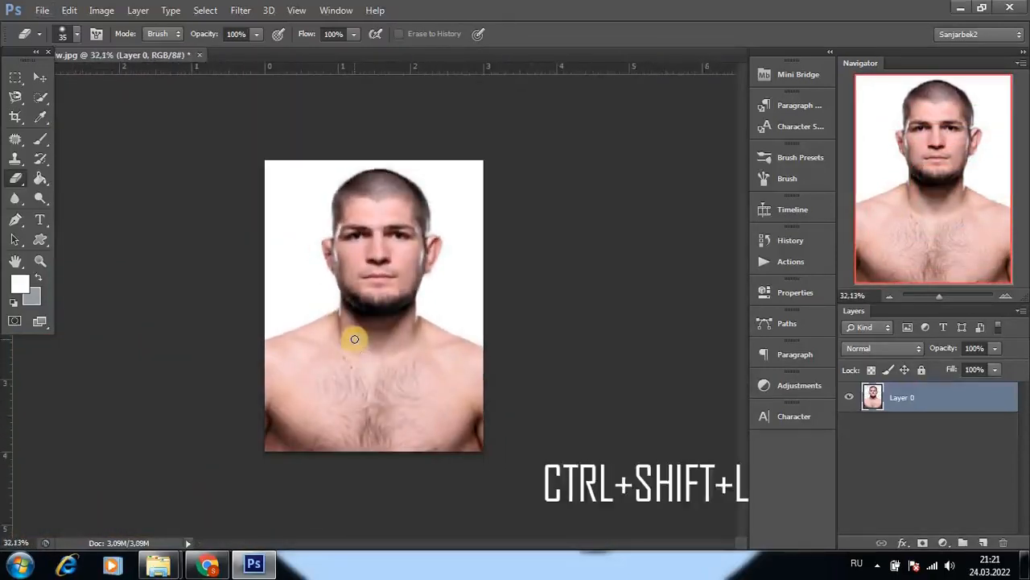
Darken the portrait's midtones slightly with Levels, setting the RGB midtone input to 0.96
key("i")
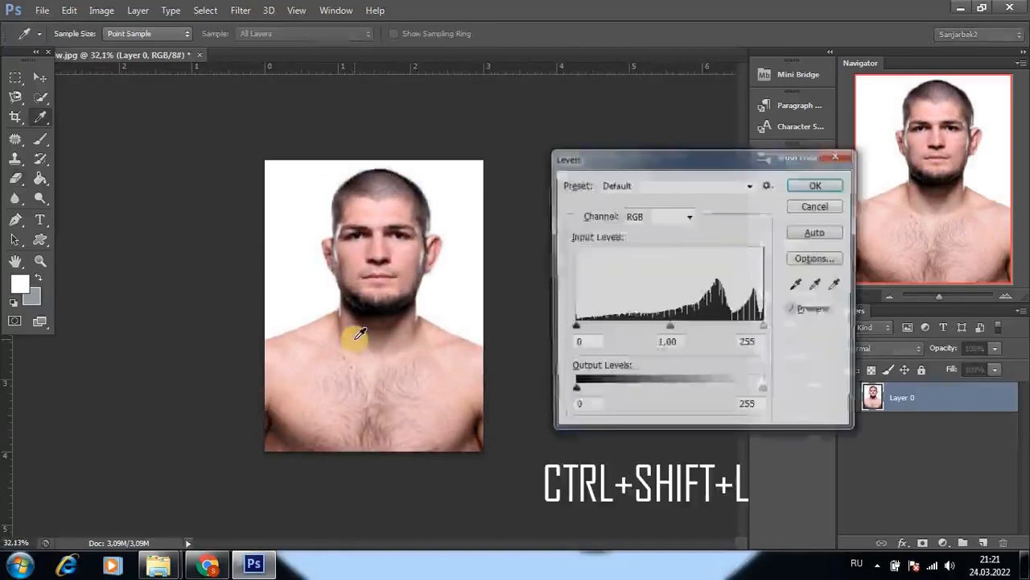
key("ctrl+l")
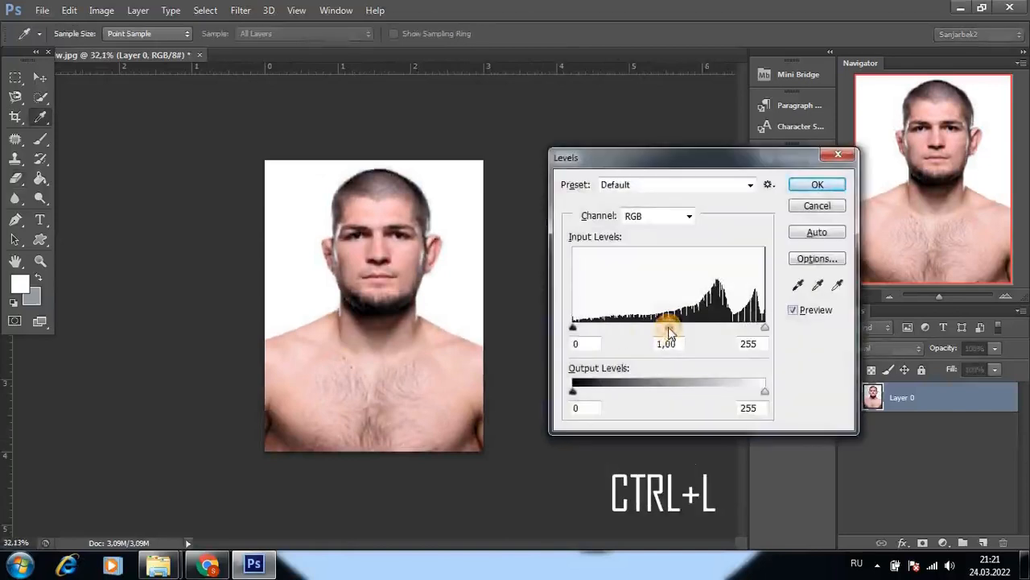
mouse_move(669, 331)
left_mouse_down()
mouse_move(697, 329)
mouse_move(683, 330)
left_mouse_up()
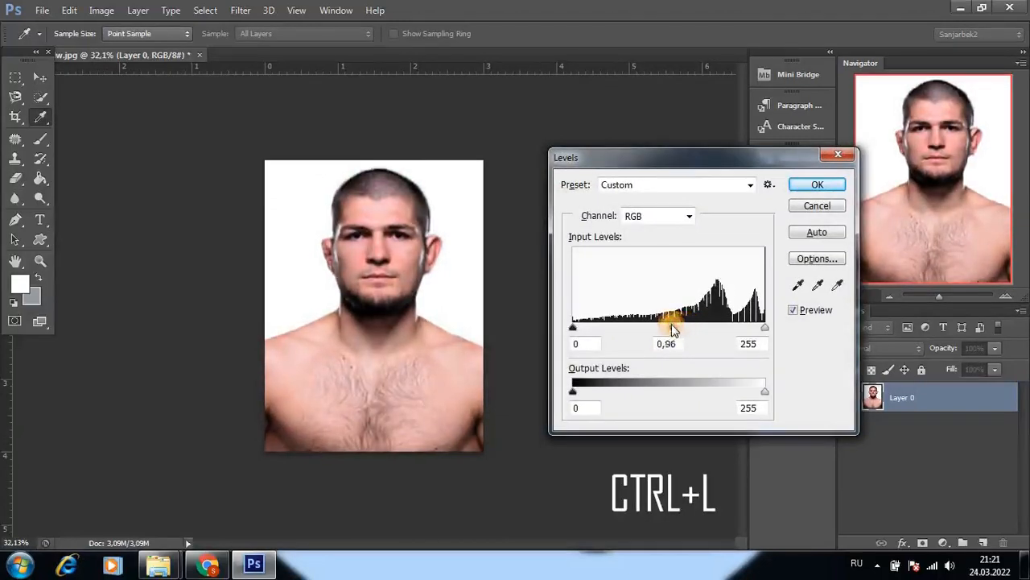
left_click(821, 186)
Brighten the portrait slightly with Curves by moving the RGB midpoint to input 125 and output 133
key("ctrl+m")
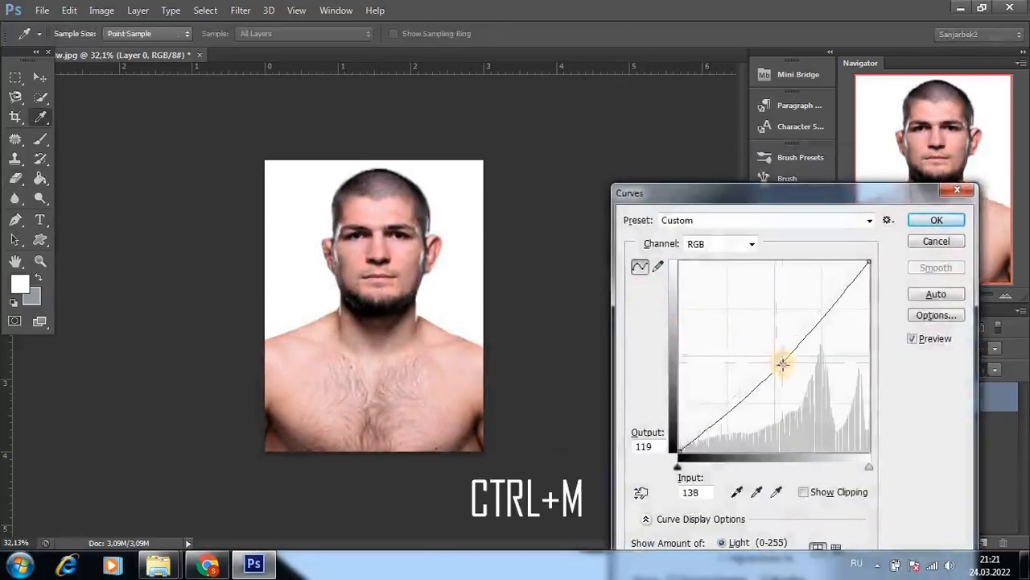
left_click_drag(782, 364, 772, 352)
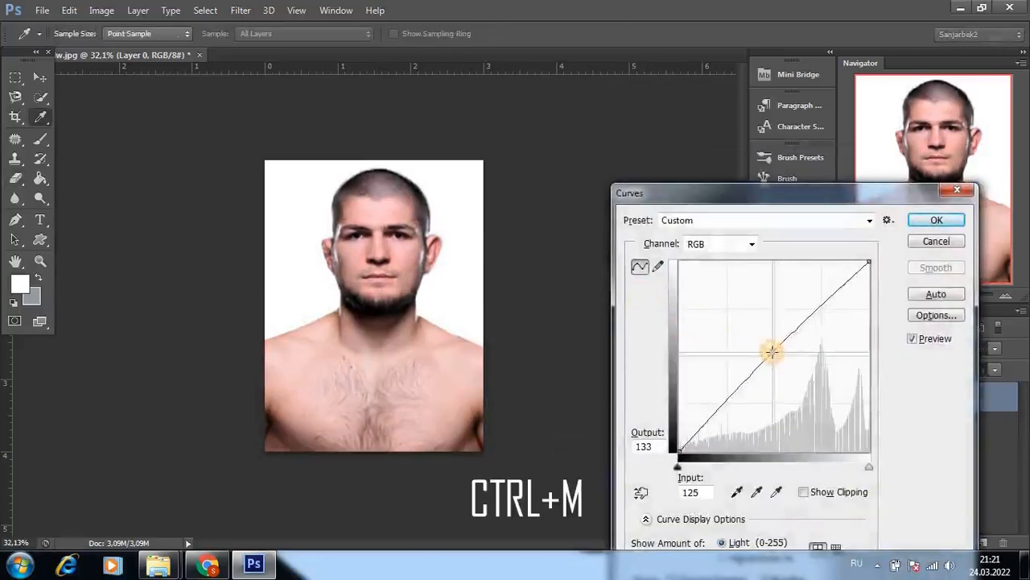
left_click(934, 225)
key("e")
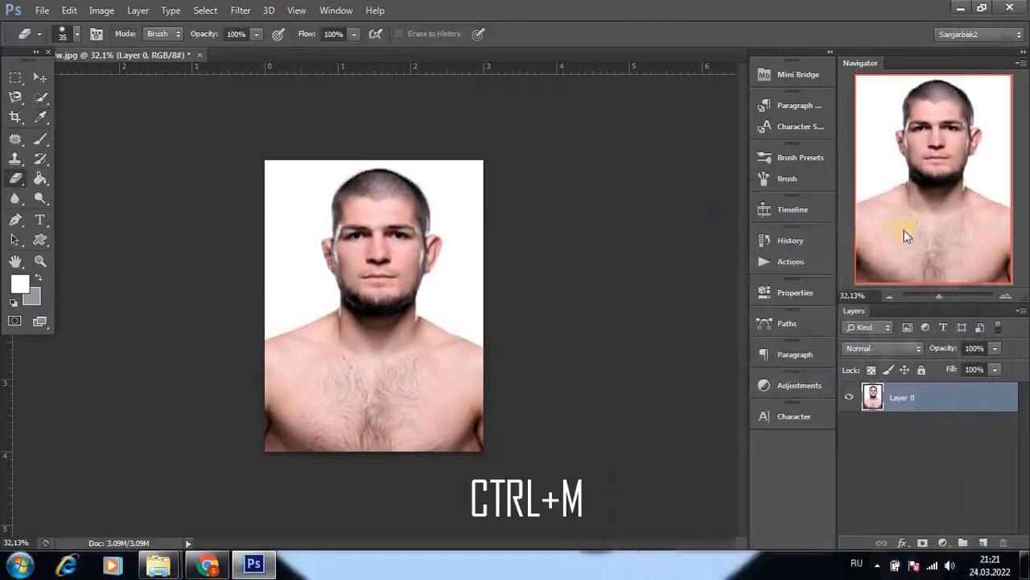
Smooth the skin by applying the Imagenomic Portraiture filter to the portrait
left_click(244, 10)
mouse_move(341, 306)
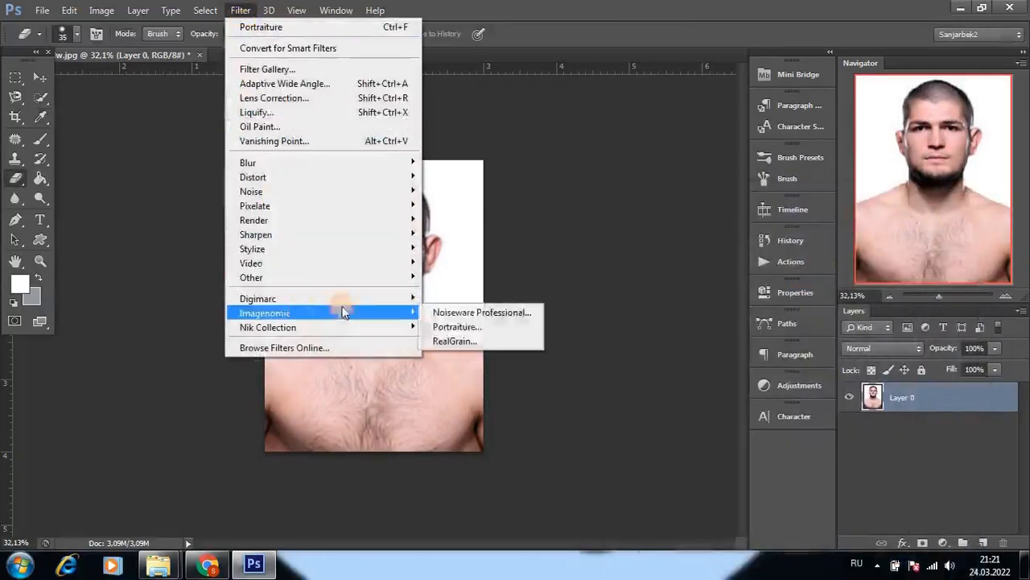
left_click(437, 325)
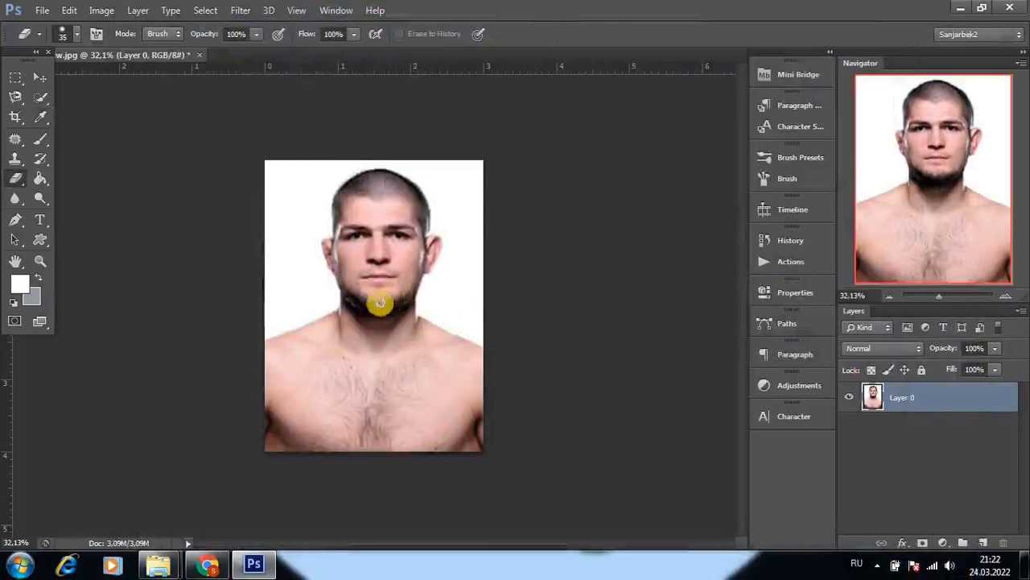
scroll(381, 303, "up", 4)
scroll(357, 311, "down", 6)
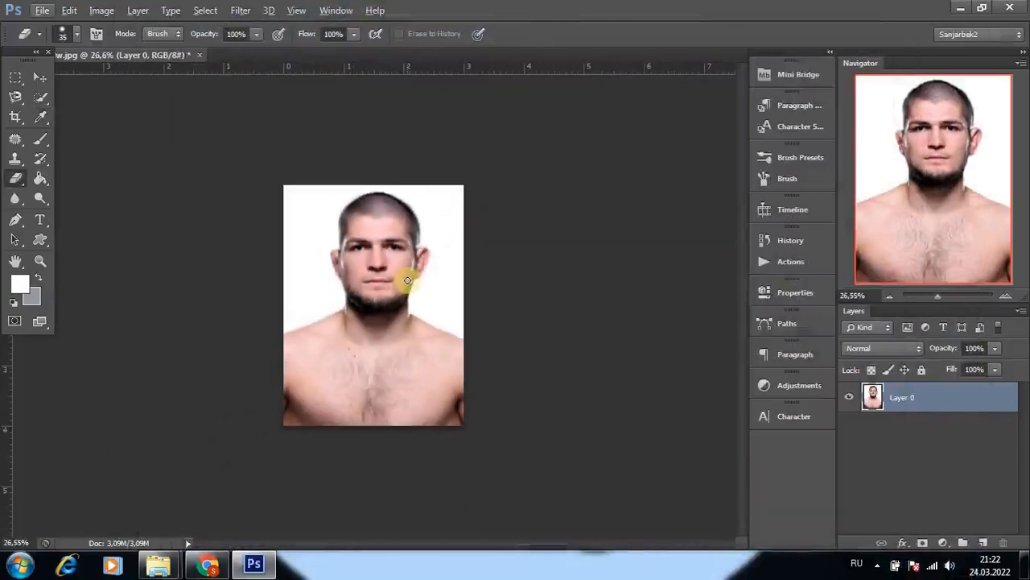
Resample the 3 x 4 cm portrait to 300 pixels/inch through Image Size, using a floating document window and docking it again
key("v")
left_click_drag(185, 89, 211, 105)
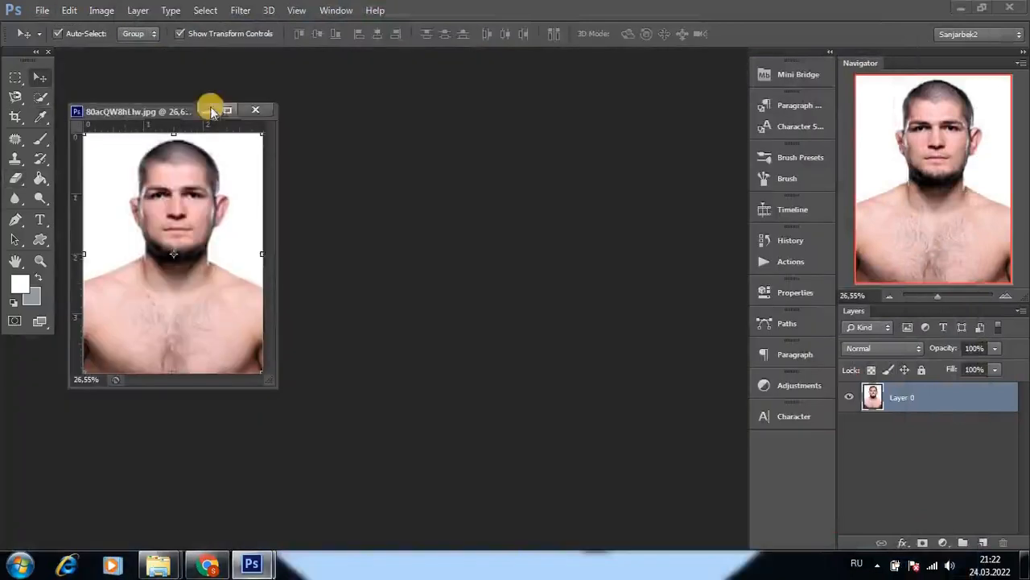
right_click(157, 108)
left_click(197, 134)
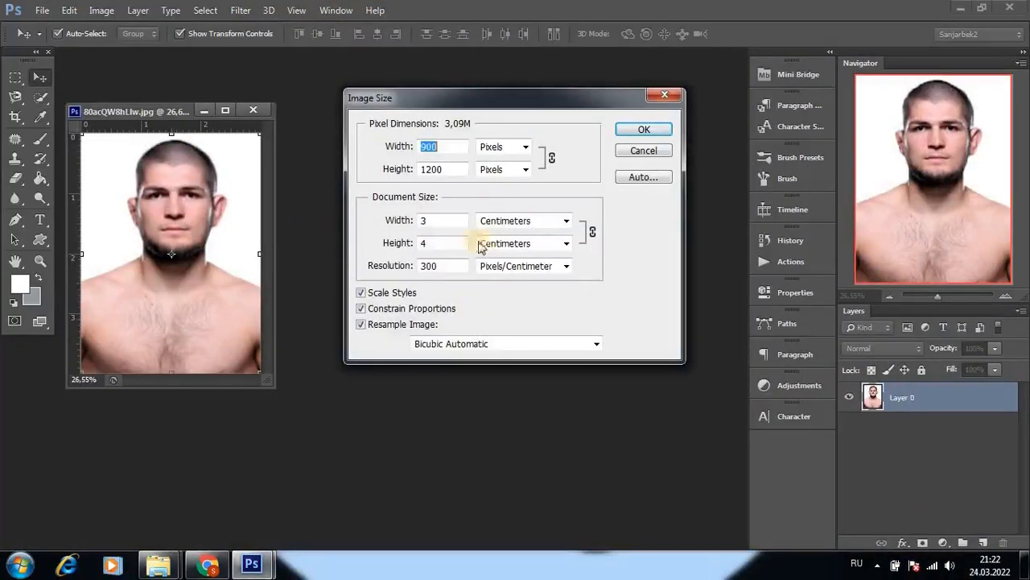
left_click(546, 269)
left_click(541, 280)
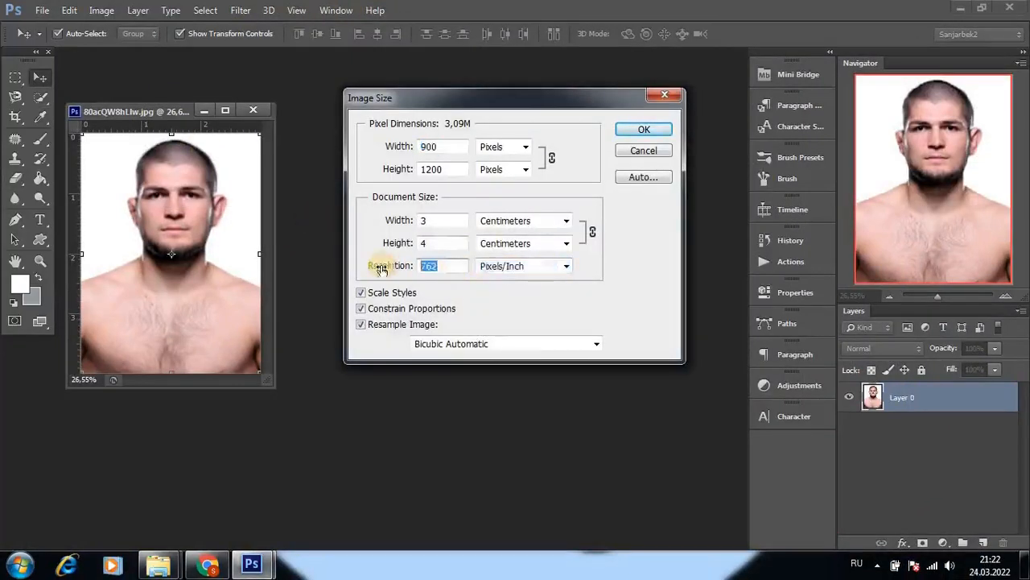
left_click(642, 134)
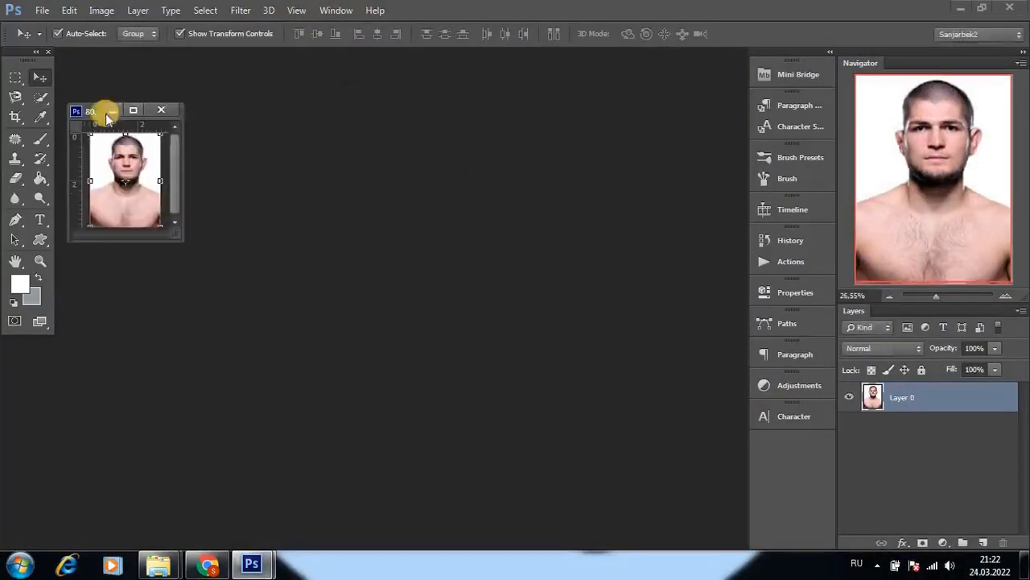
left_click_drag(106, 110, 161, 61)
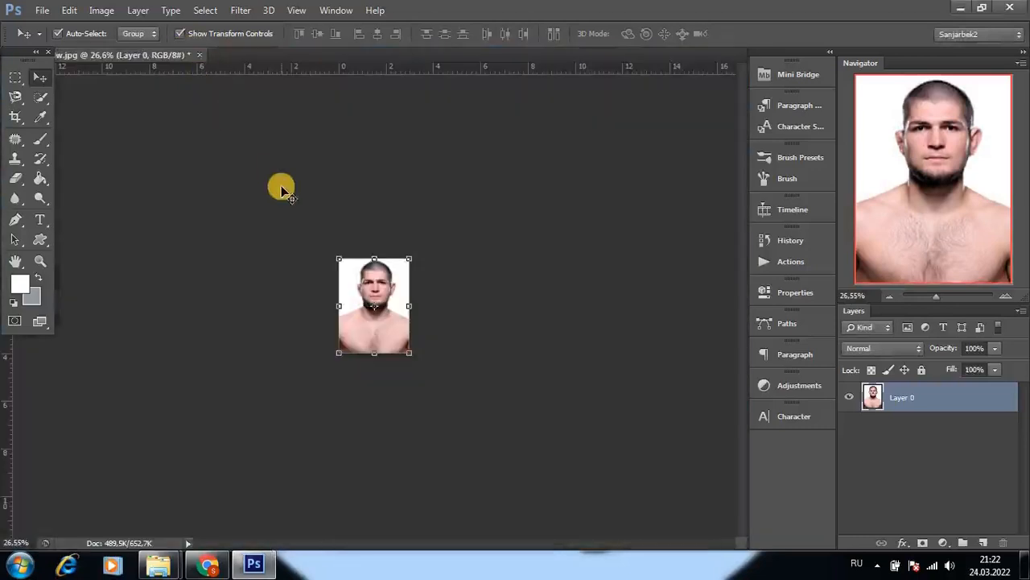
Create a new white document from the 15x10 shablon preset, 15 x 10 cm at 300 pixels/inch
key("ctrl+n")
left_click(460, 148)
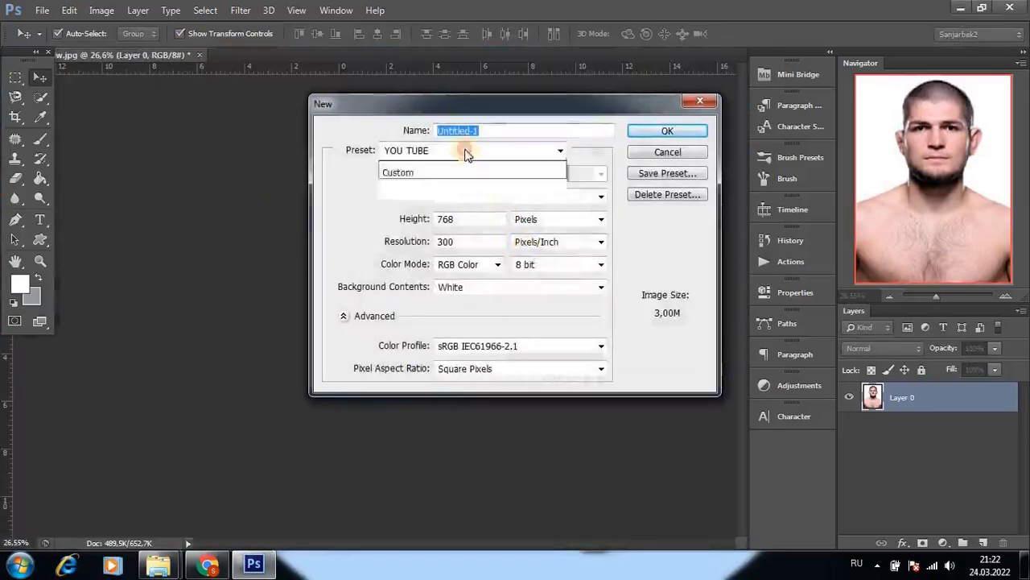
left_click(448, 216)
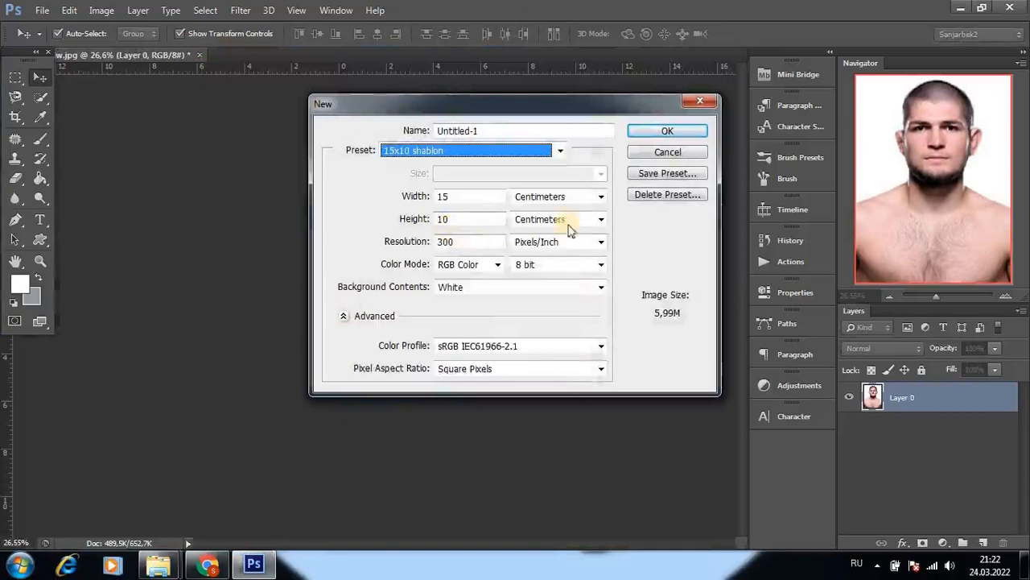
left_click(675, 132)
Convert the portrait layer to a smart object and place it near the upper-left part of the 15 x 10 cm sheet
left_click(142, 56)
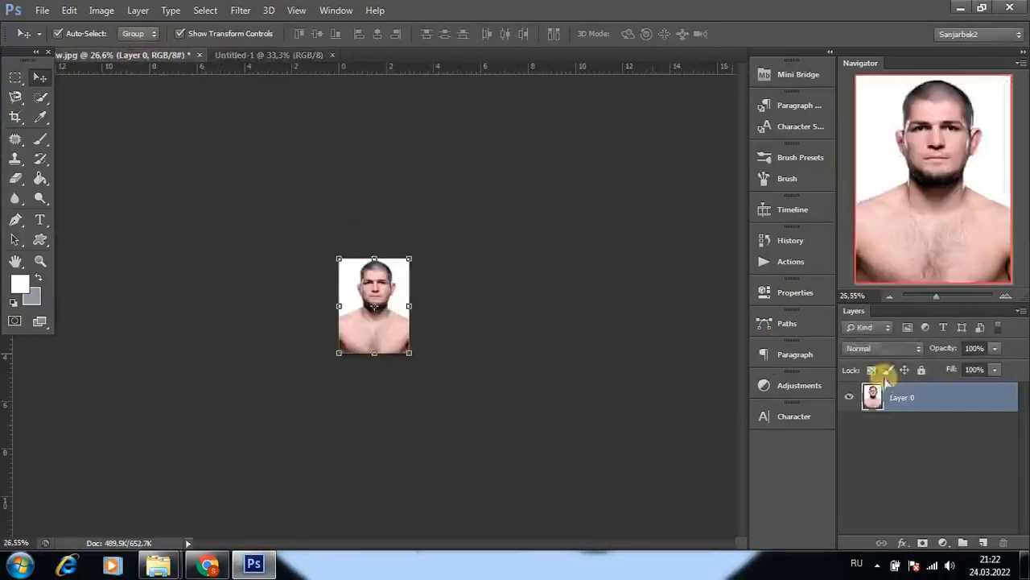
right_click(928, 402)
left_click(616, 178)
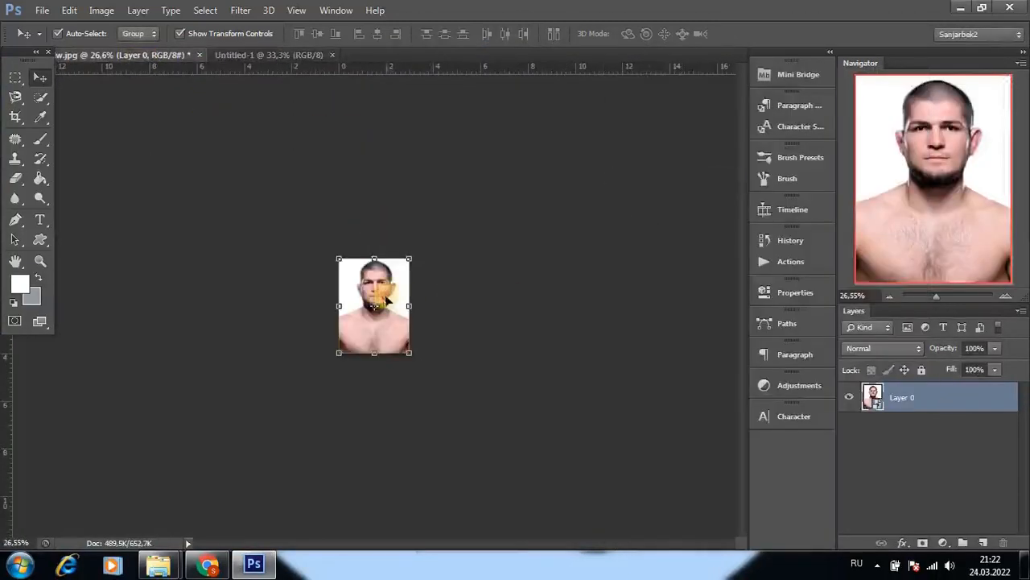
left_click_drag(387, 299, 285, 219)
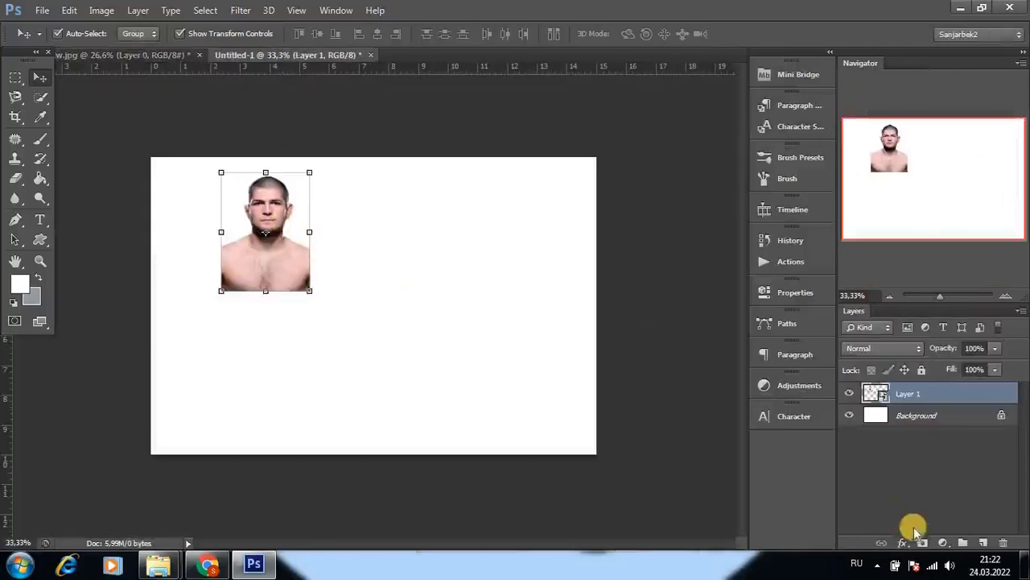
Add a thin black outside Stroke at 100% opacity around the placed portrait
left_click(910, 544)
left_click(894, 400)
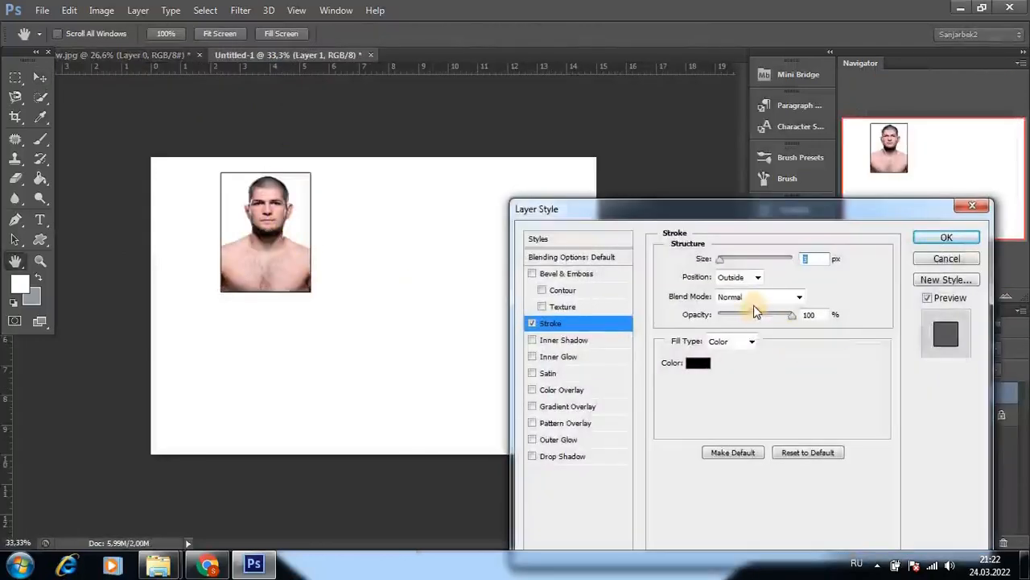
left_click(943, 239)
Duplicate the outlined portrait and arrange the copies as two rows of four evenly spaced photos
left_click_drag(307, 228, 519, 352)
left_click(226, 238)
left_click(309, 232, "shift")
left_click(255, 229)
left_click(332, 224, "shift")
left_click(494, 225, "shift")
Select all eight portraits and shift them together down and to the right to centre the grid on the sheet
left_click(218, 225)
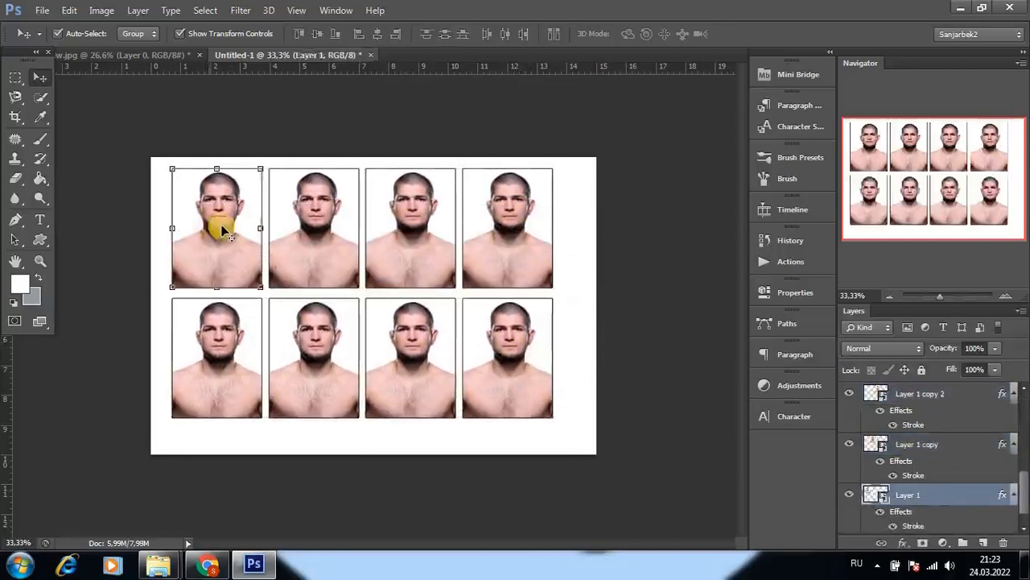
left_click(315, 235, "shift")
left_click(394, 235, "shift")
left_click(513, 259, "shift")
left_click(425, 358, "shift")
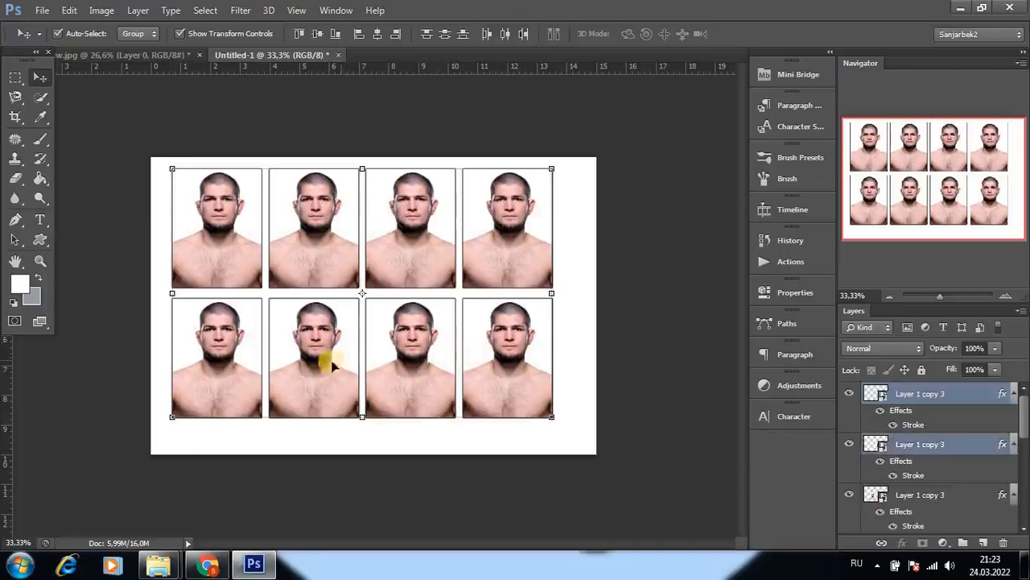
left_click(329, 361, "shift")
key("shift+Down")
key("shift+Down")
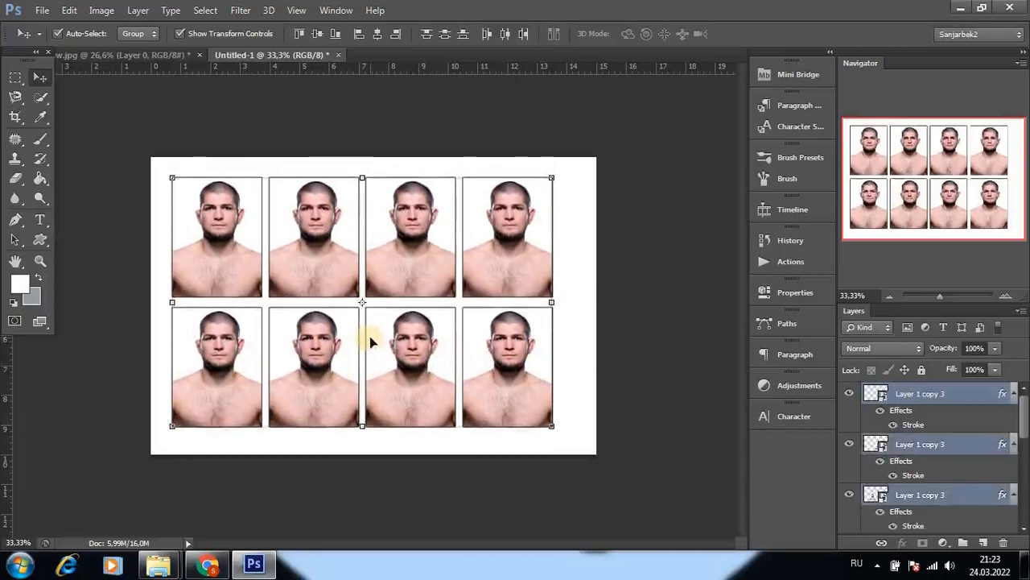
left_click_drag(328, 271, 344, 276)
left_click(659, 283)
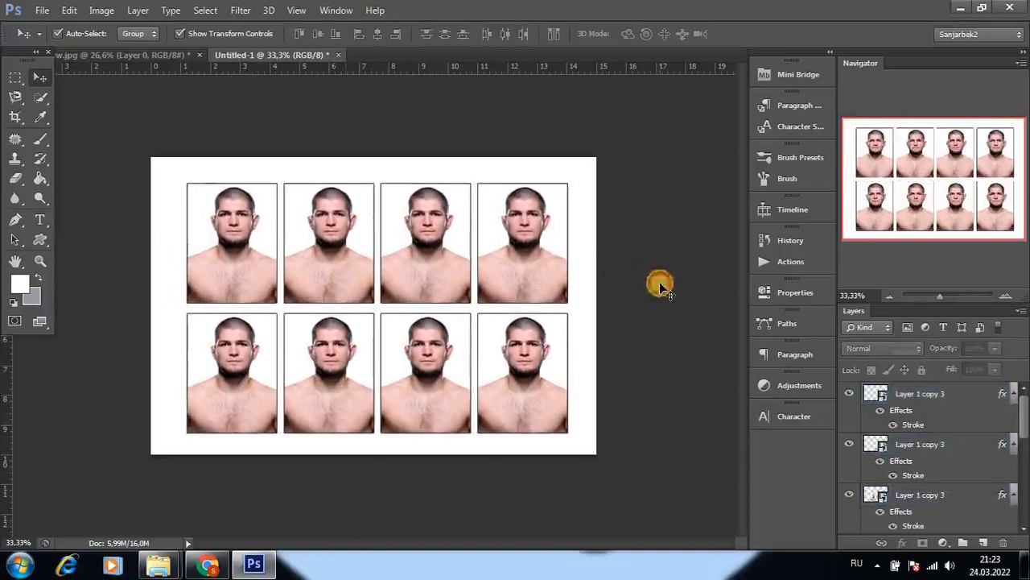
key("ctrl+0")
scroll(407, 307, "up", 2)
scroll(408, 307, "down", 6)
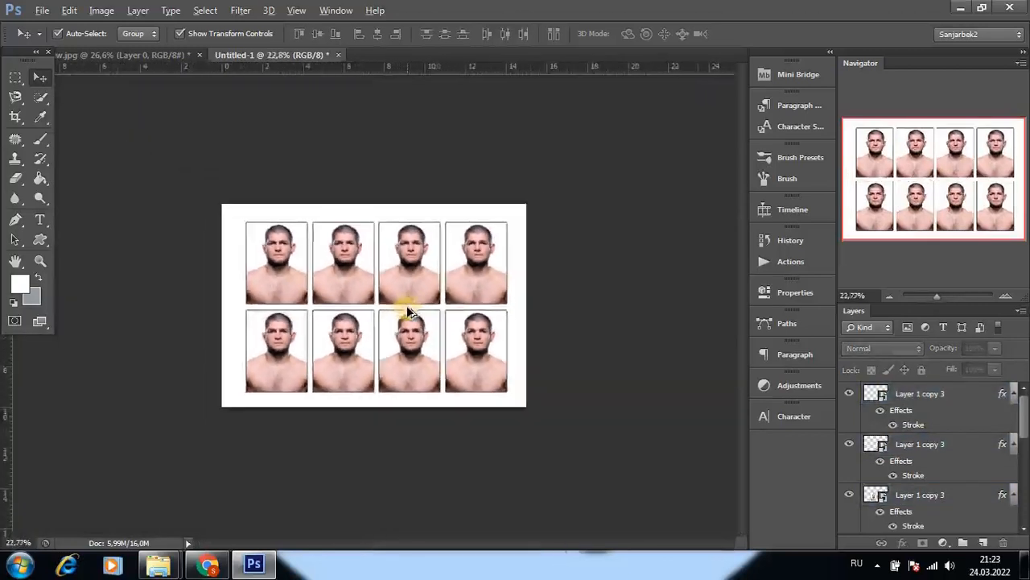
scroll(407, 307, "up", 2)
scroll(406, 305, "down", 1)
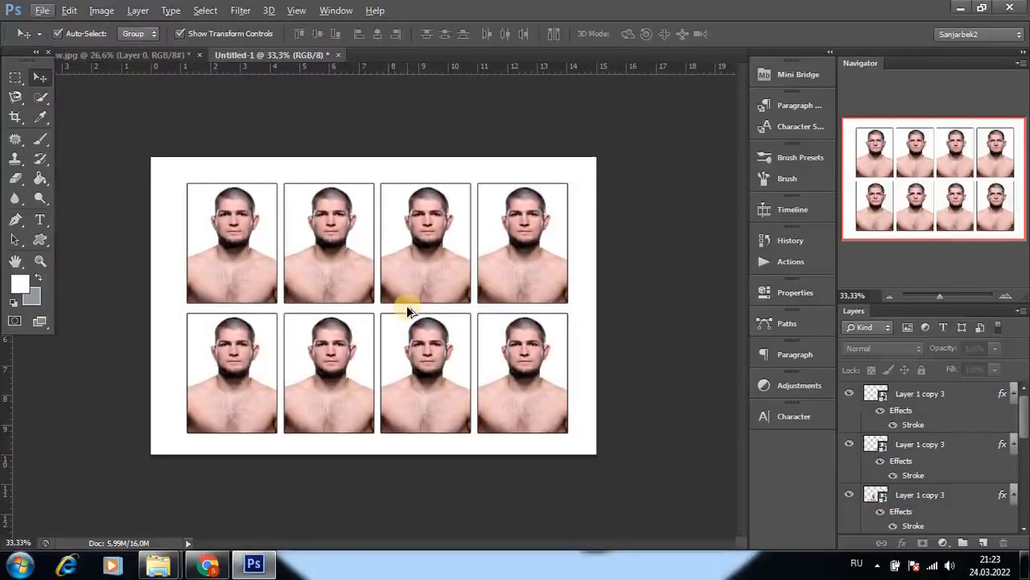